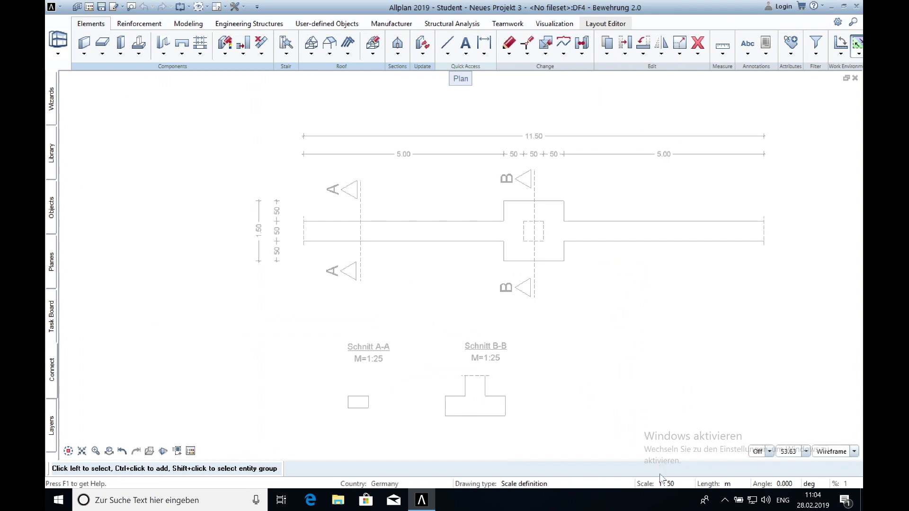
Switch the drawing scale from 1:50 to 1:25 and recentre the layout
left_click(668, 486)
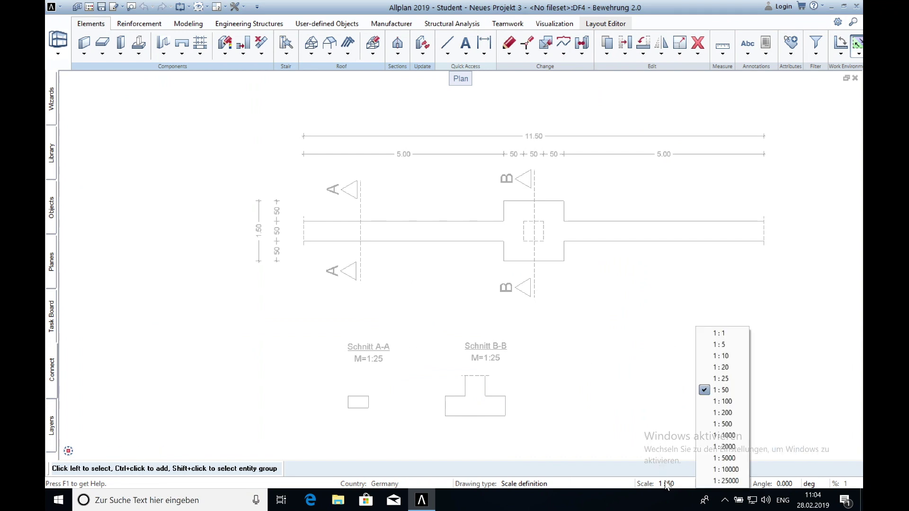
left_click(724, 380)
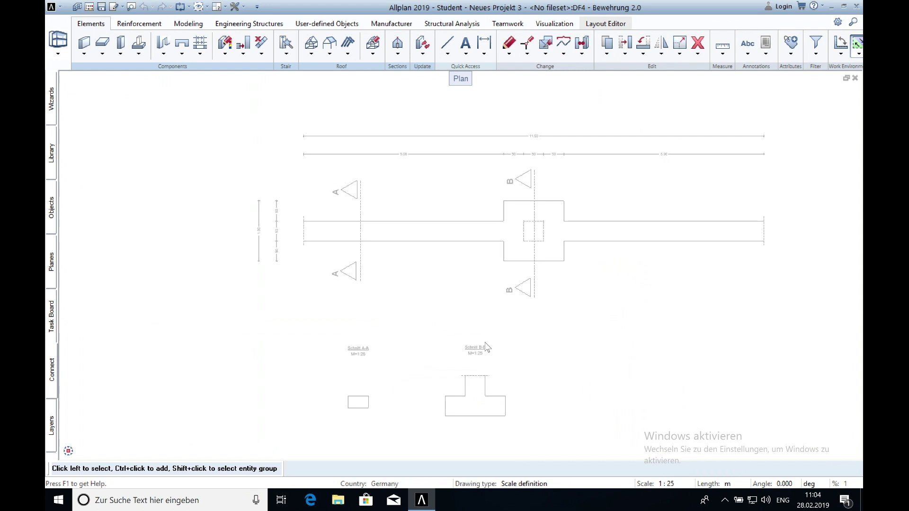
middle_click_drag(421, 337, 458, 322)
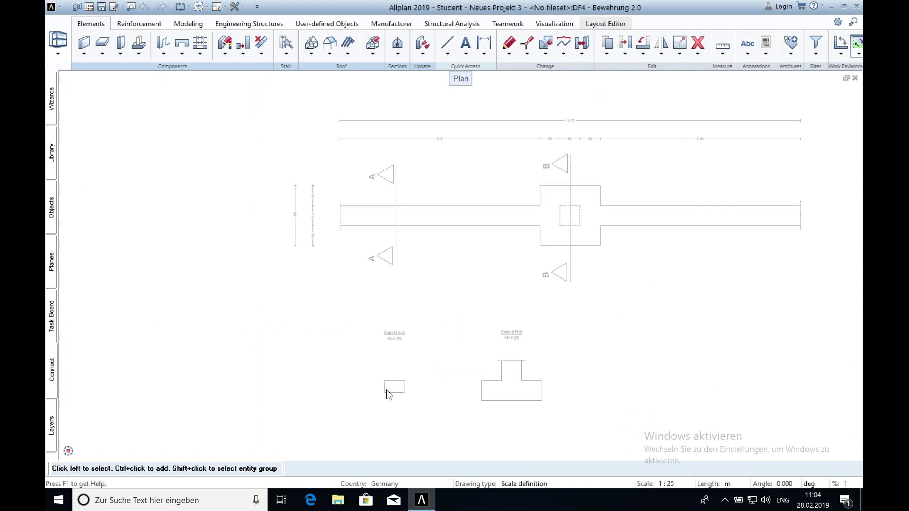
scroll(416, 376, "up", 1)
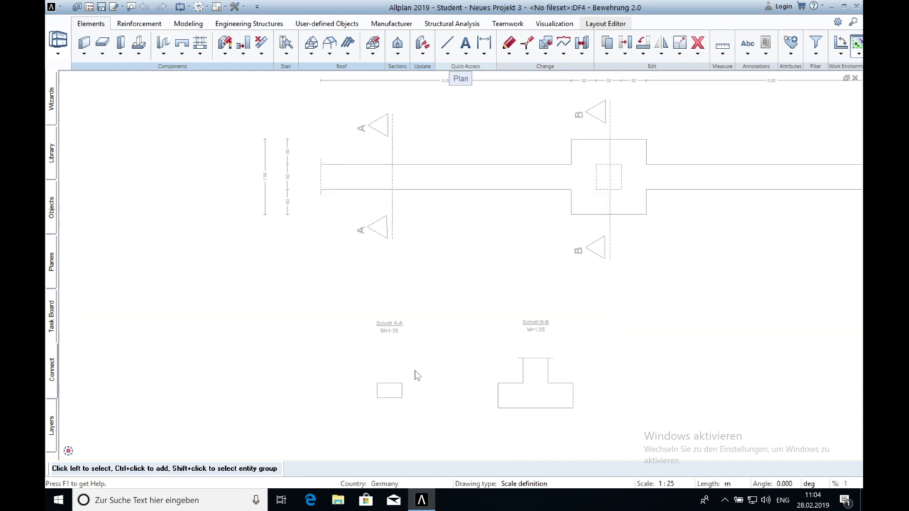
scroll(391, 370, "up", 3)
Enlarge section A-A and start the Reinforcement tab's Mesh Shape command
mouse_move(391, 370)
middle_mouse_down()
mouse_move(490, 295)
mouse_move(478, 287)
middle_mouse_up()
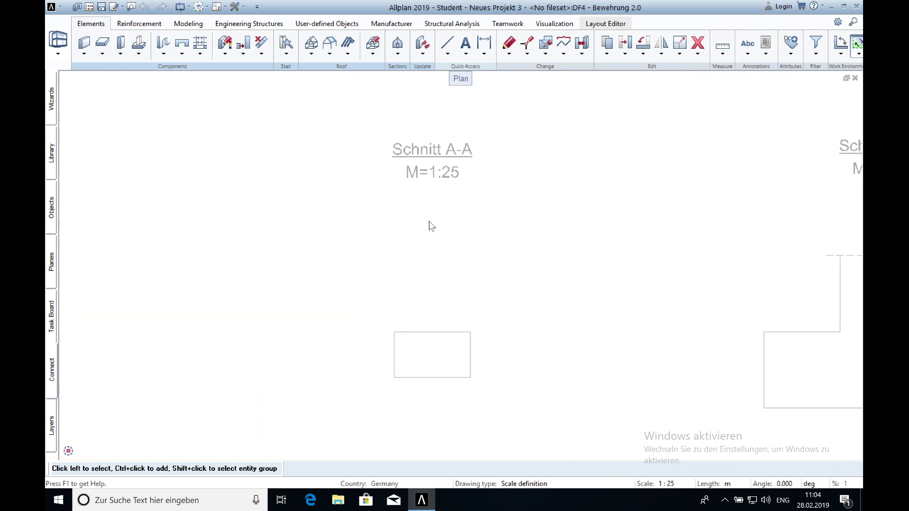
left_click(143, 23)
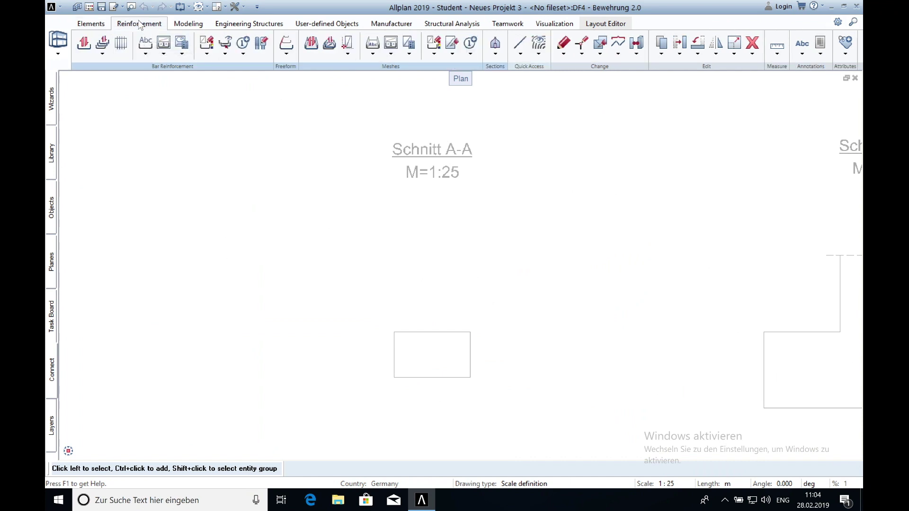
left_click(308, 45)
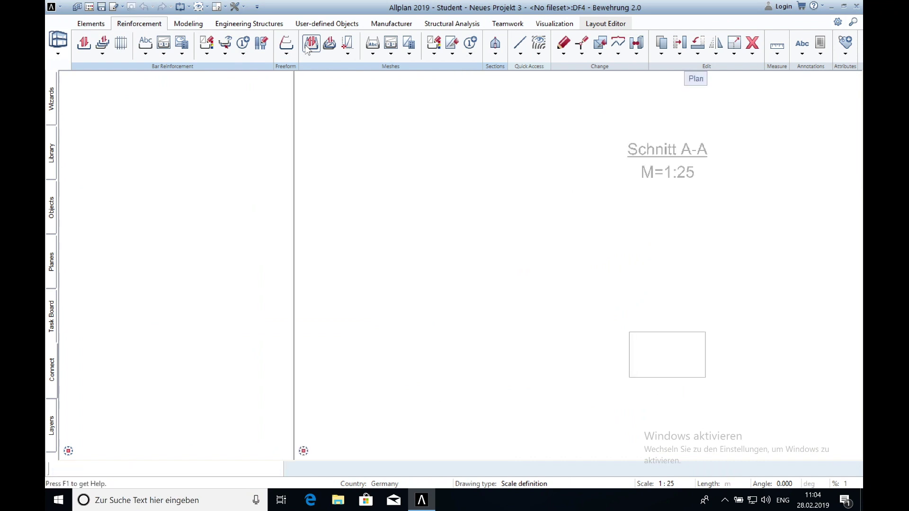
scroll(526, 256, "up", 3)
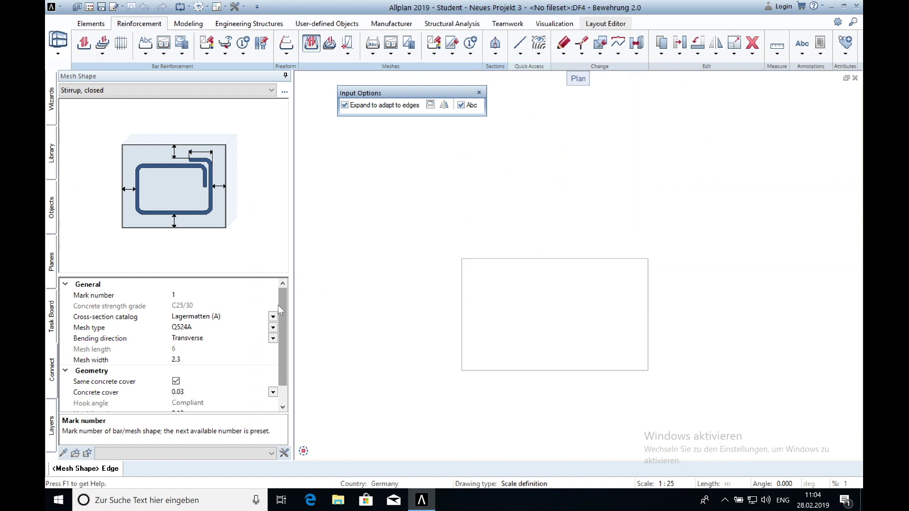
scroll(283, 332, "down", 1)
scroll(283, 332, "up", 1)
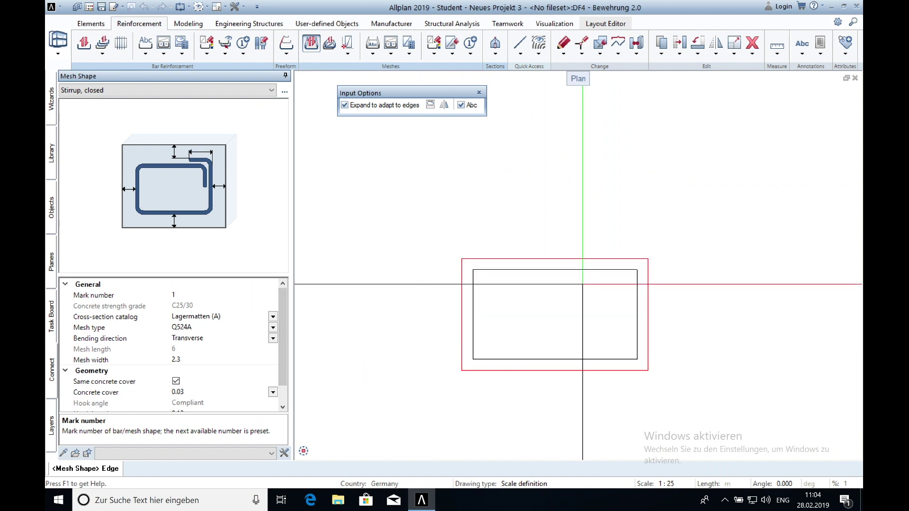
Fit a closed Q524A stirrup mesh into section A-A's rectangle and add its '1 Q524A' label
left_click(638, 262)
key("Escape")
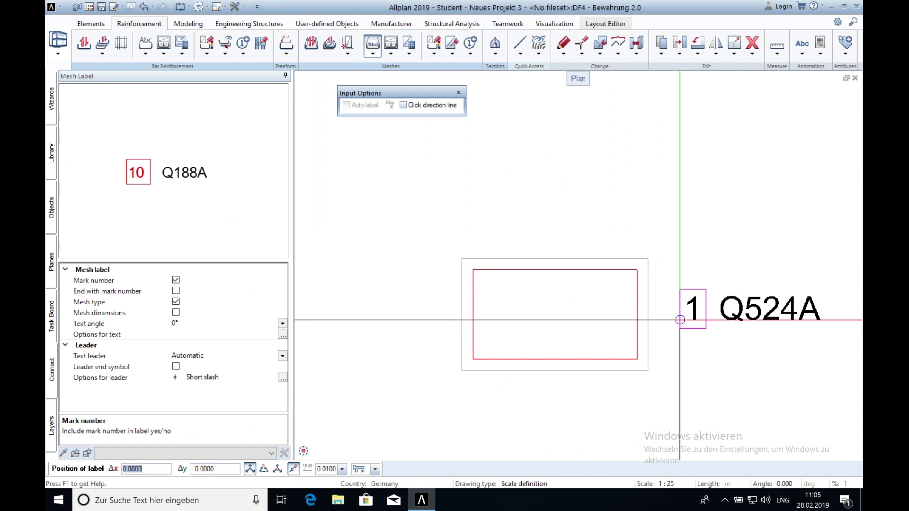
left_click(680, 320)
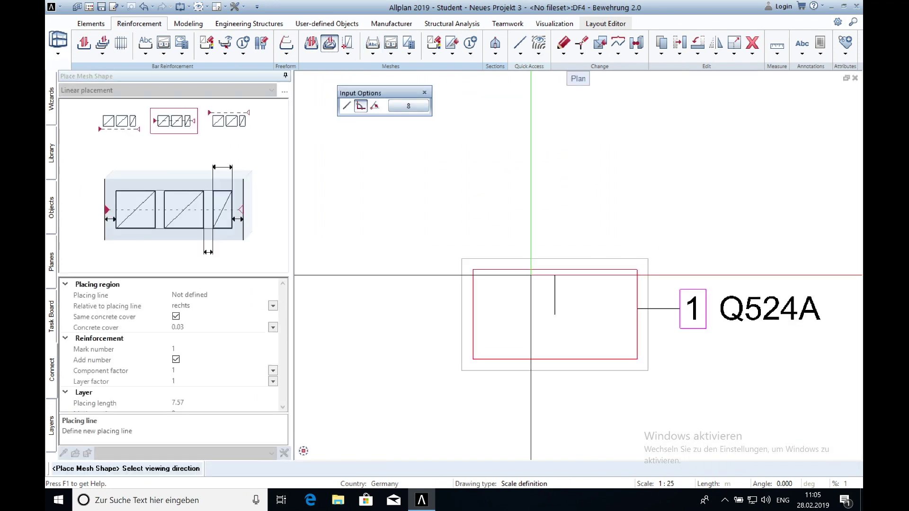
Lay an edge-aligned Q524A mesh row along the left strip arm to the column footing
left_click(556, 221)
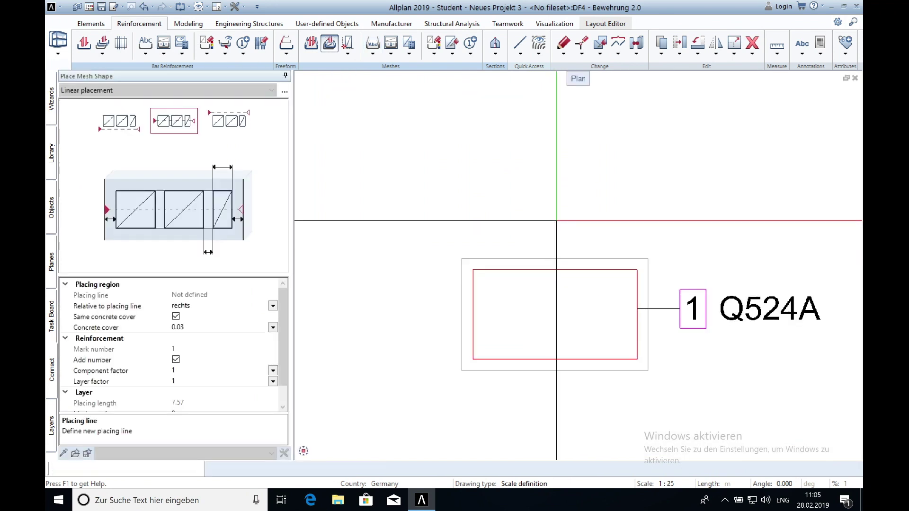
scroll(552, 211, "down", 2)
scroll(552, 207, "down", 3)
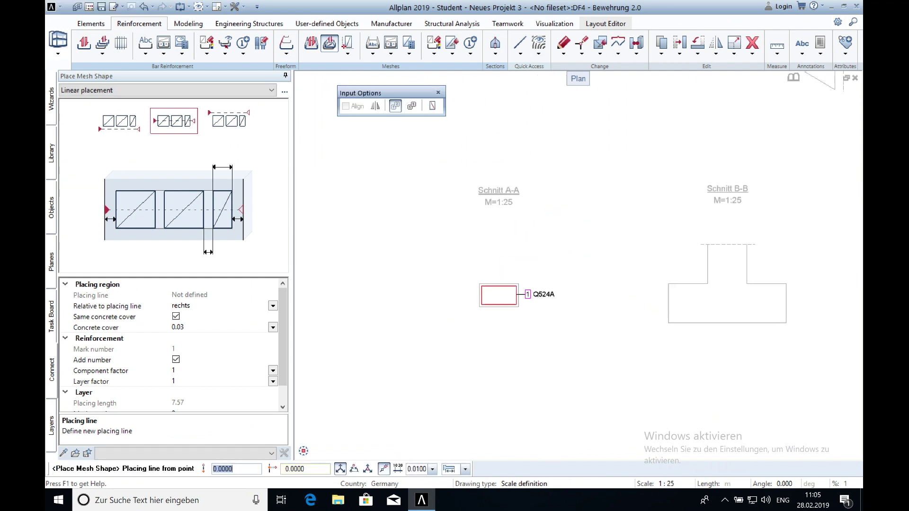
scroll(564, 152, "down", 2)
middle_click_drag(564, 152, 483, 334)
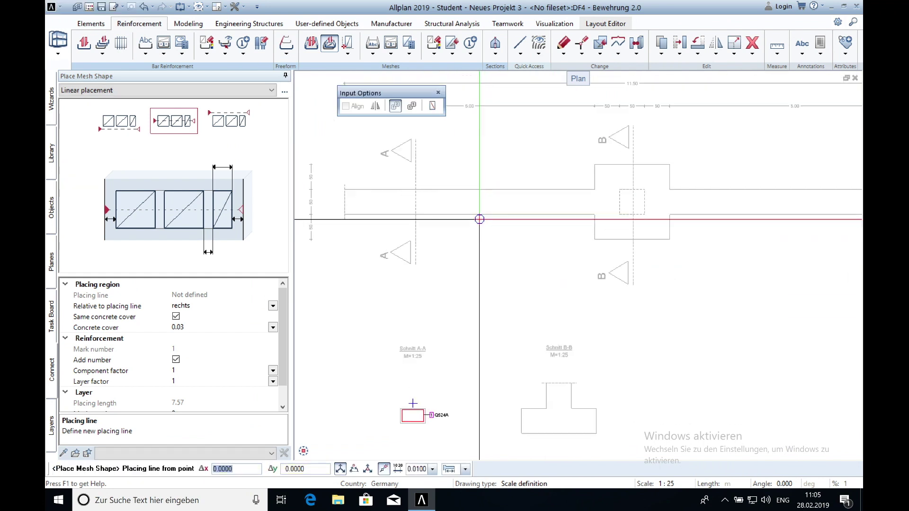
scroll(479, 220, "up", 1)
scroll(365, 197, "up", 1)
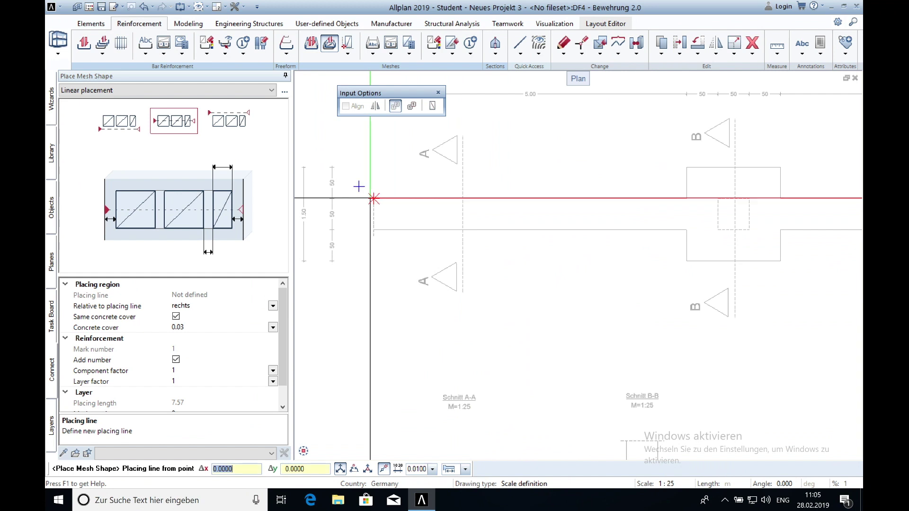
left_click(359, 187)
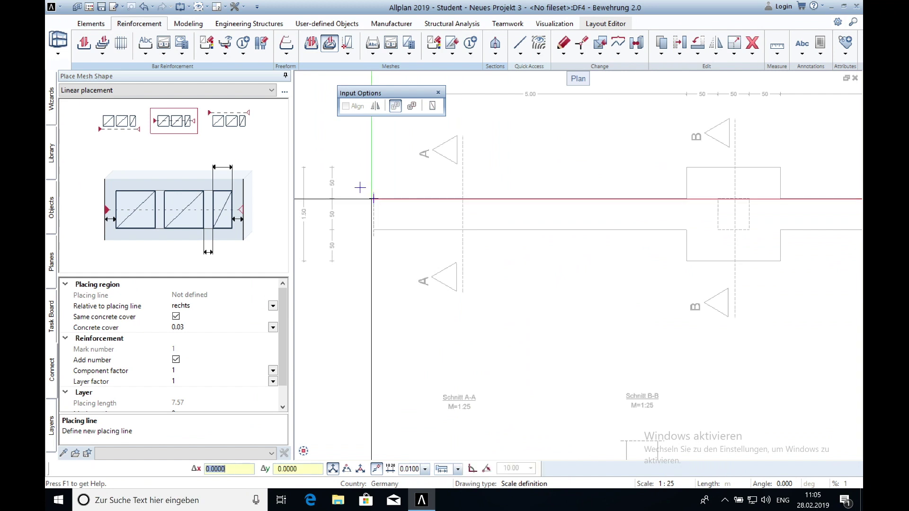
left_click(674, 188)
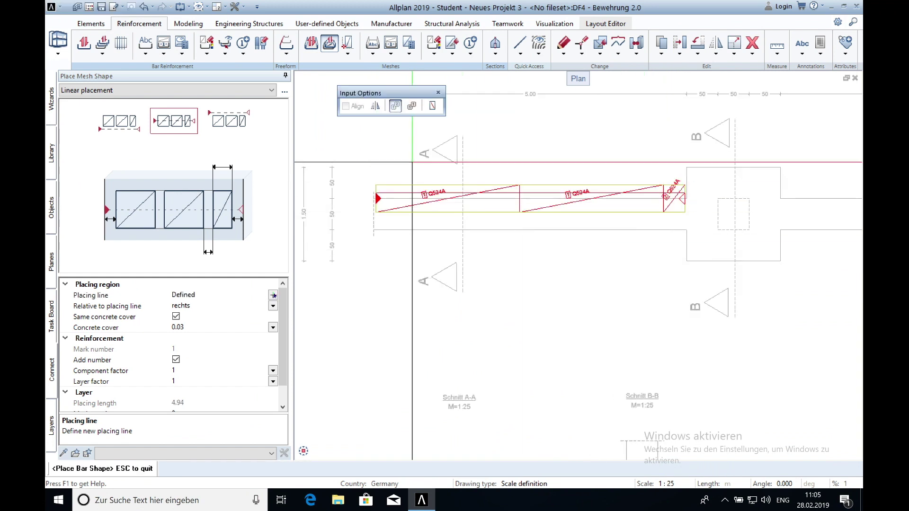
left_click(241, 125)
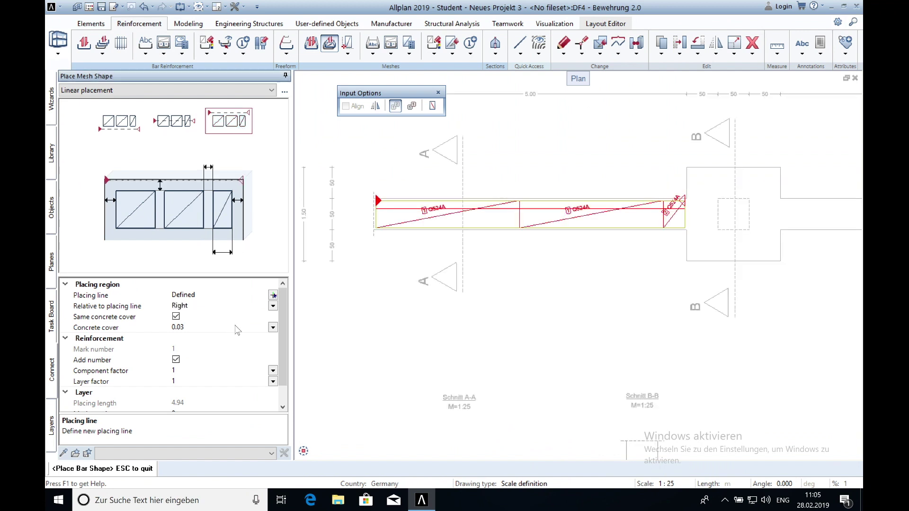
scroll(237, 330, "down", 1)
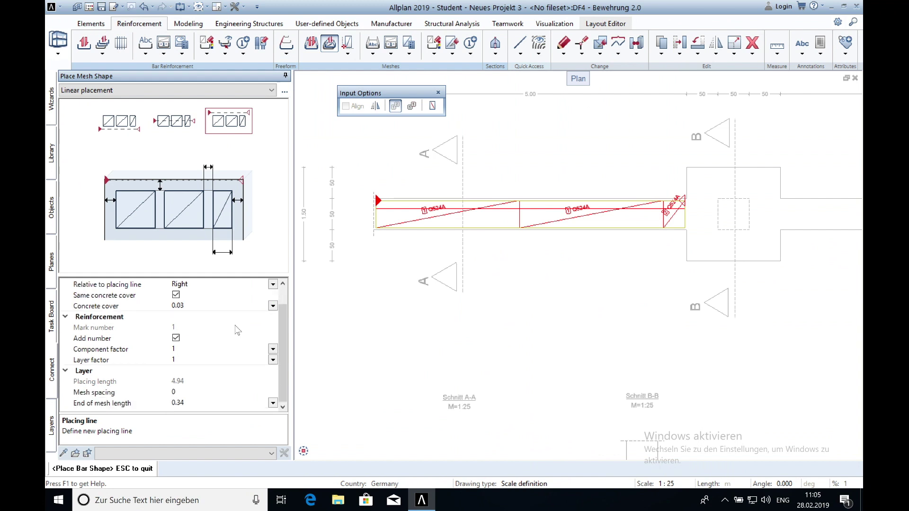
scroll(236, 330, "up", 1)
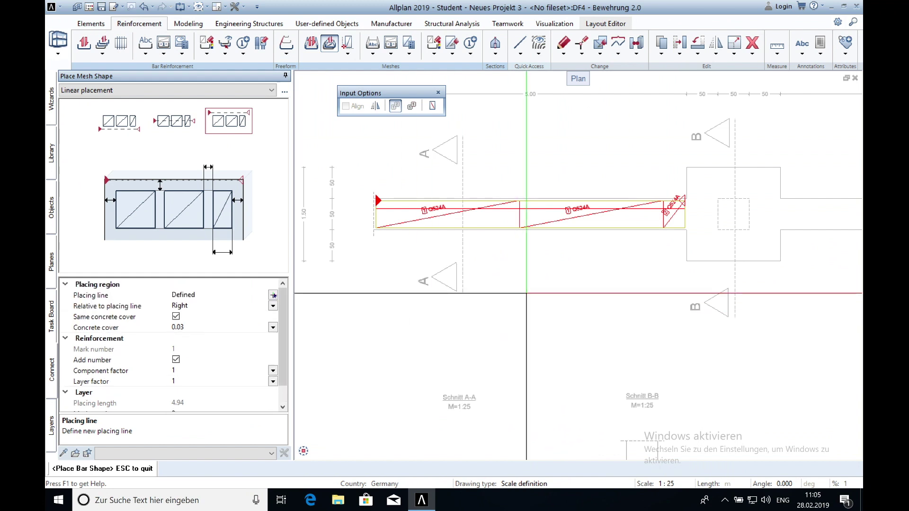
Lay a second Q524A mesh row along the right strip arm
left_click(273, 295)
scroll(656, 167, "up", 2)
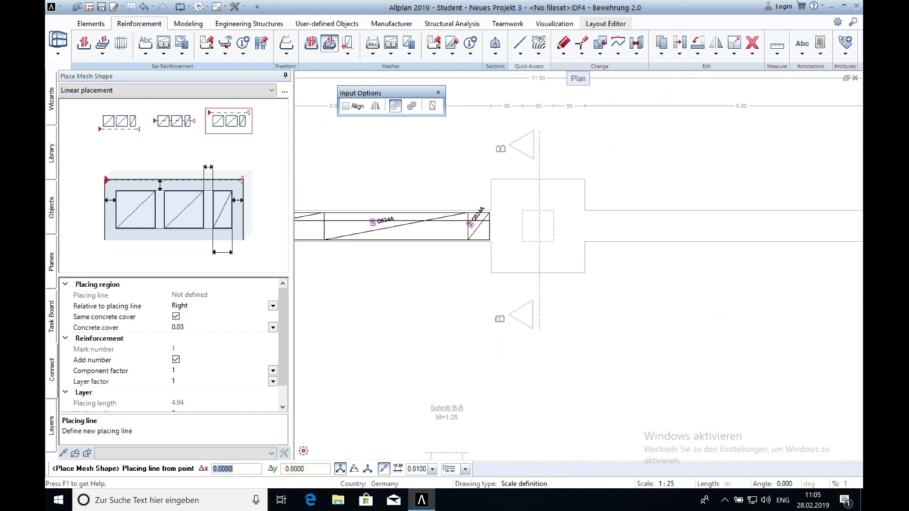
left_click(589, 209)
scroll(593, 227, "up", 2)
left_click(594, 228)
scroll(593, 228, "down", 4)
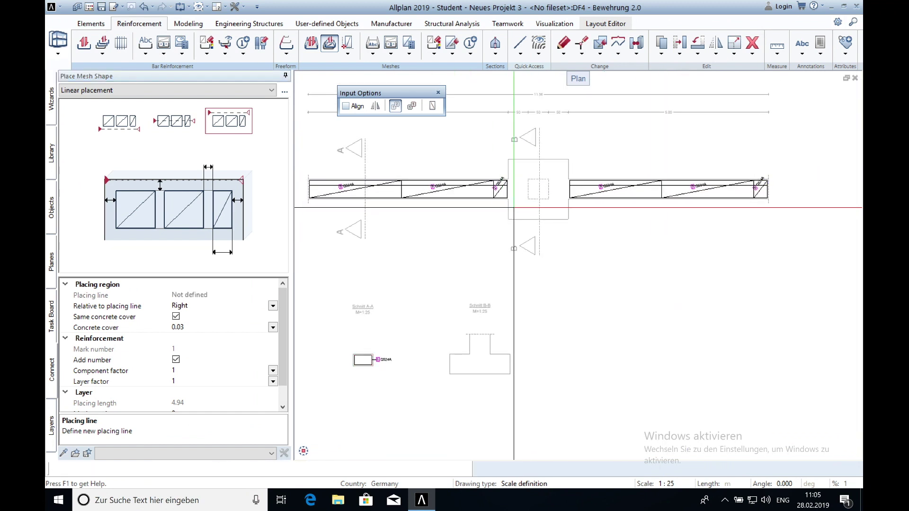
key("Escape")
key("Escape")
scroll(339, 302, "up", 2)
scroll(339, 301, "up", 1)
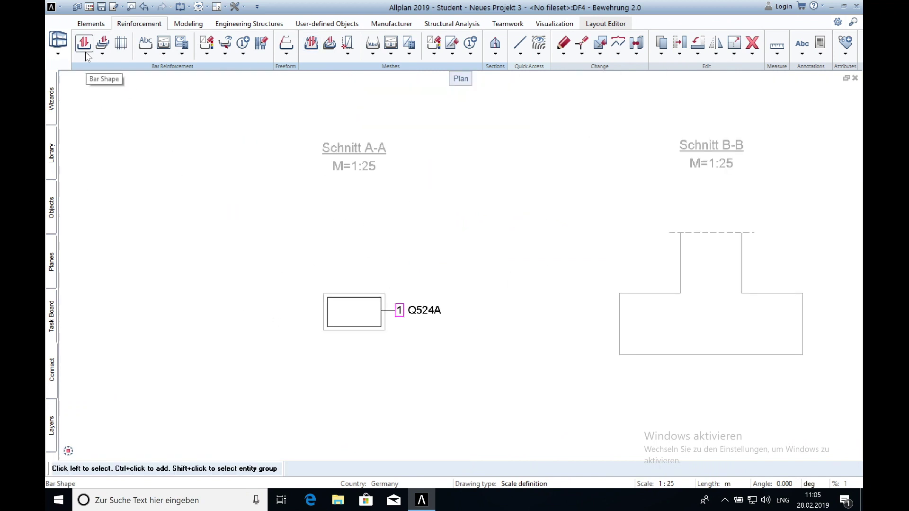
Place a 5.76 m straight 8 mm bar, mark 1, below the sections, scheduled per metre run
left_click(84, 45)
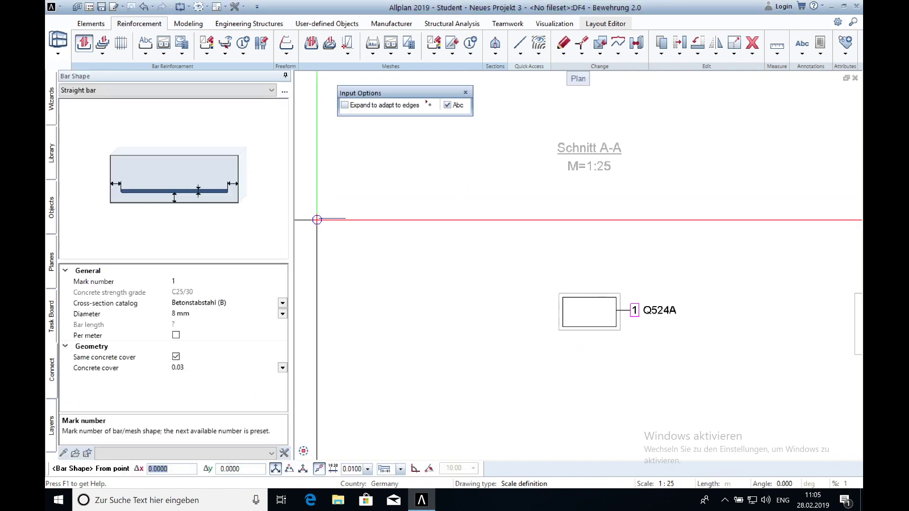
left_click(176, 336)
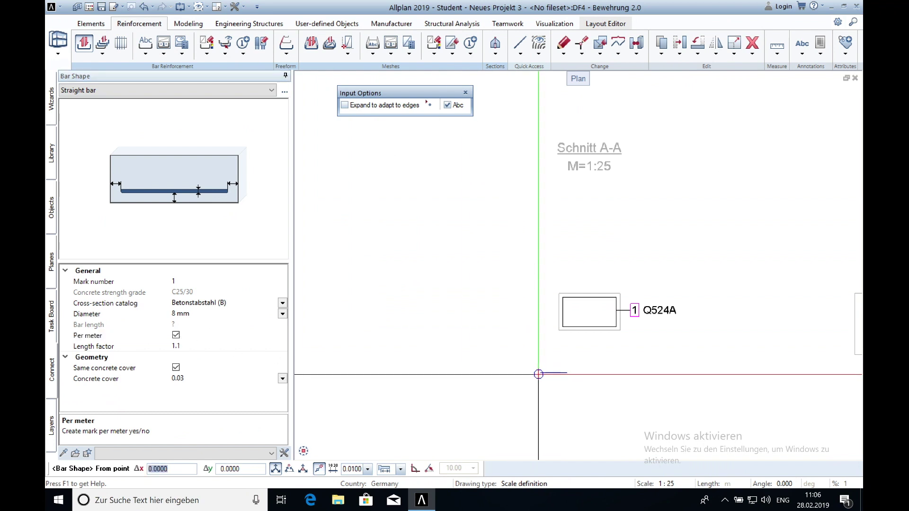
left_click(539, 375)
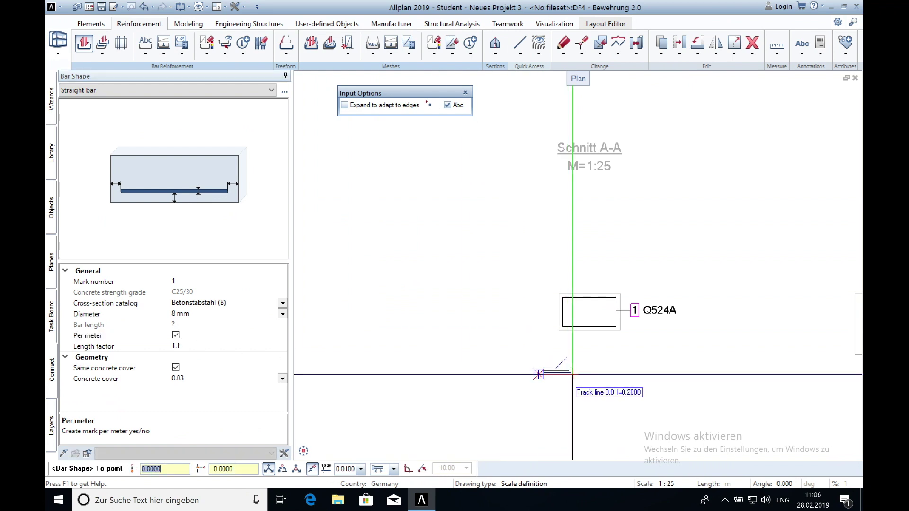
type("5.3")
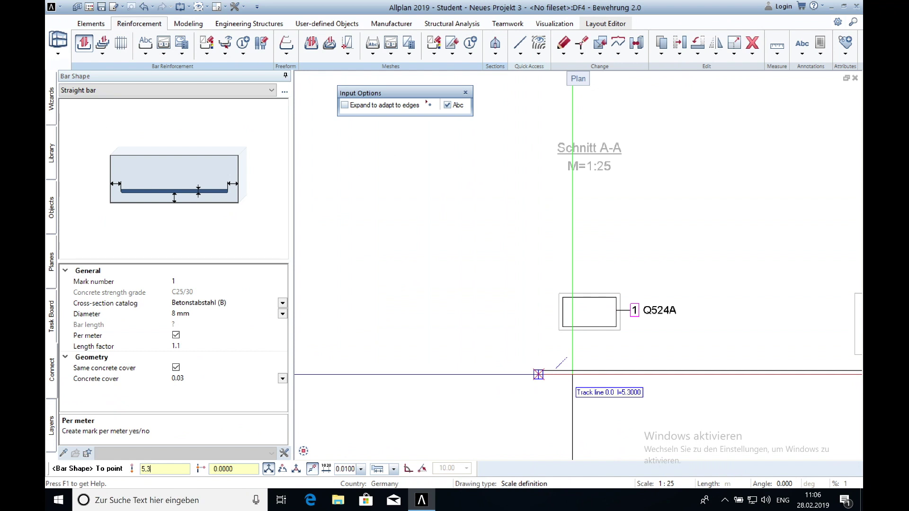
key("Return")
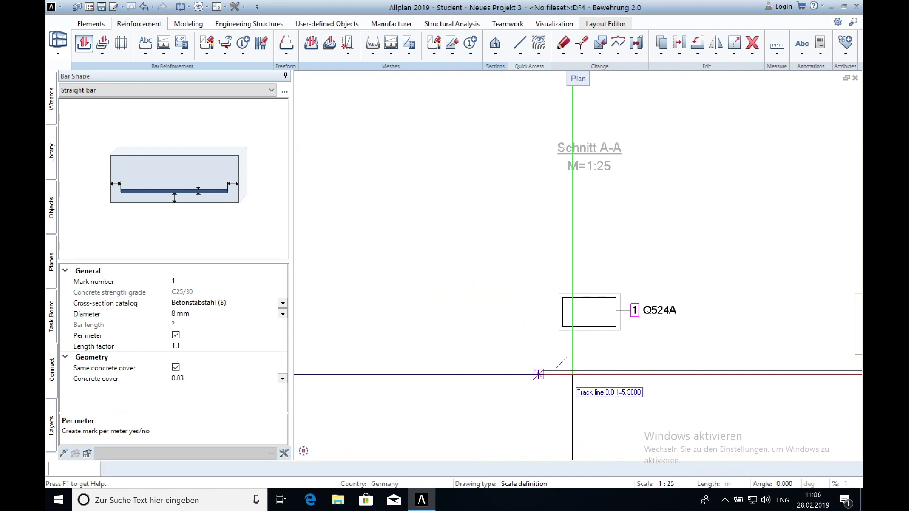
middle_click_drag(538, 374, 383, 343)
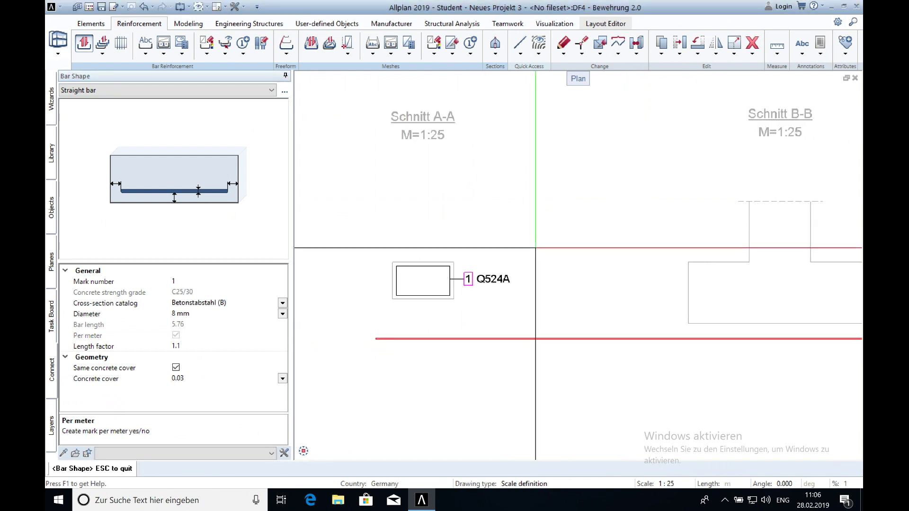
scroll(561, 235, "down", 2)
scroll(561, 235, "down", 2)
scroll(586, 226, "down", 2)
middle_click_drag(586, 226, 585, 310)
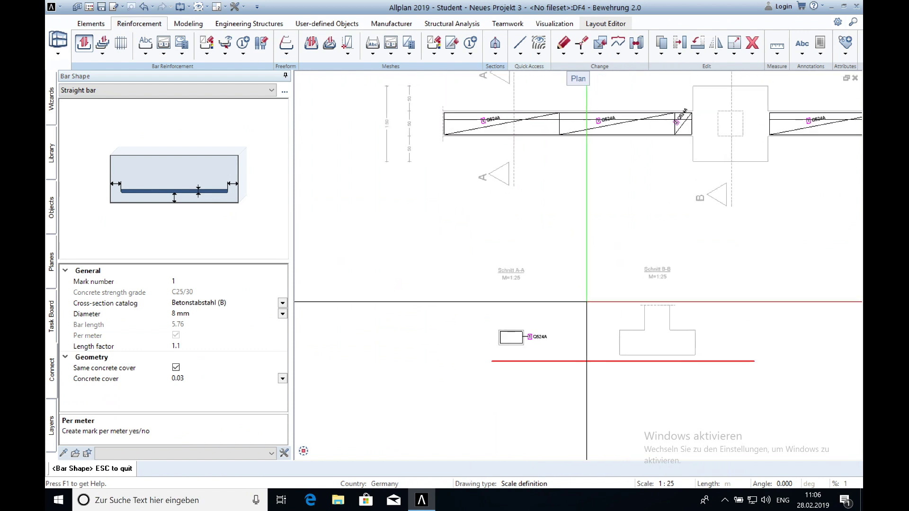
key("Escape")
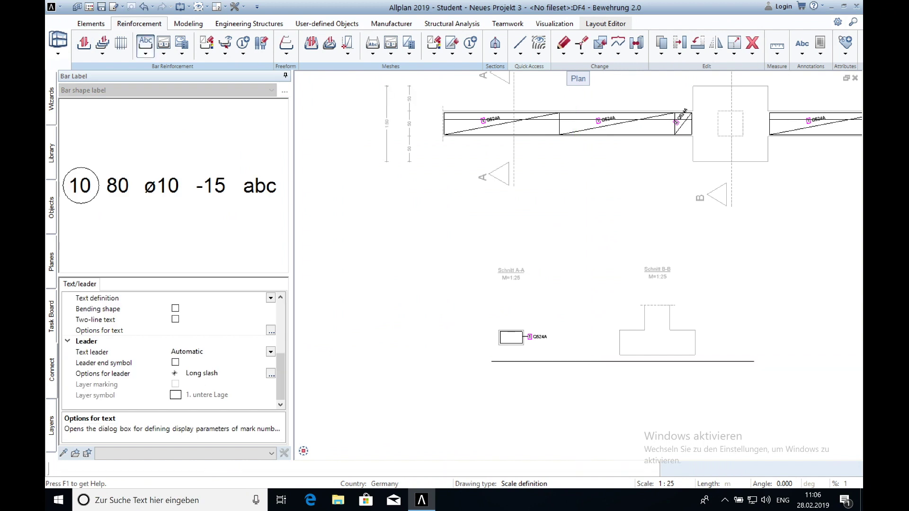
Lay four 8 mm bars at 0.15 spacing along the left strip footing
key("Escape")
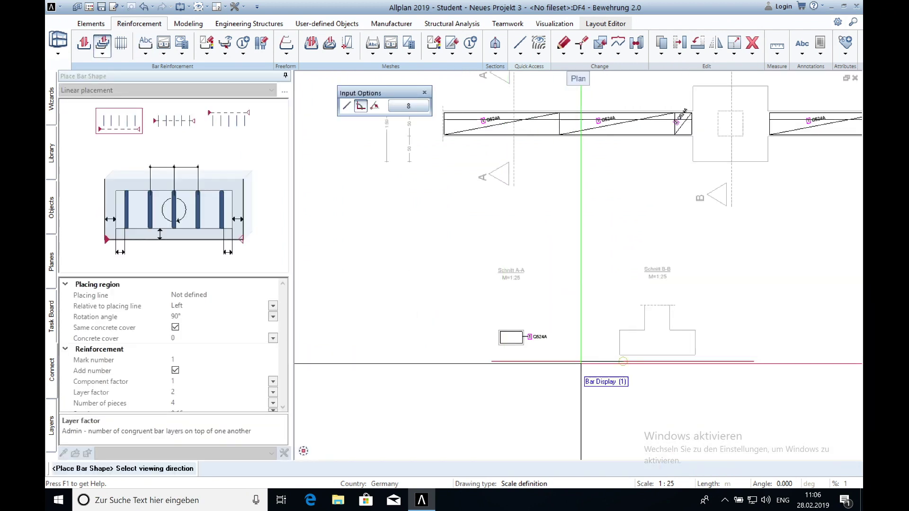
left_click(625, 362)
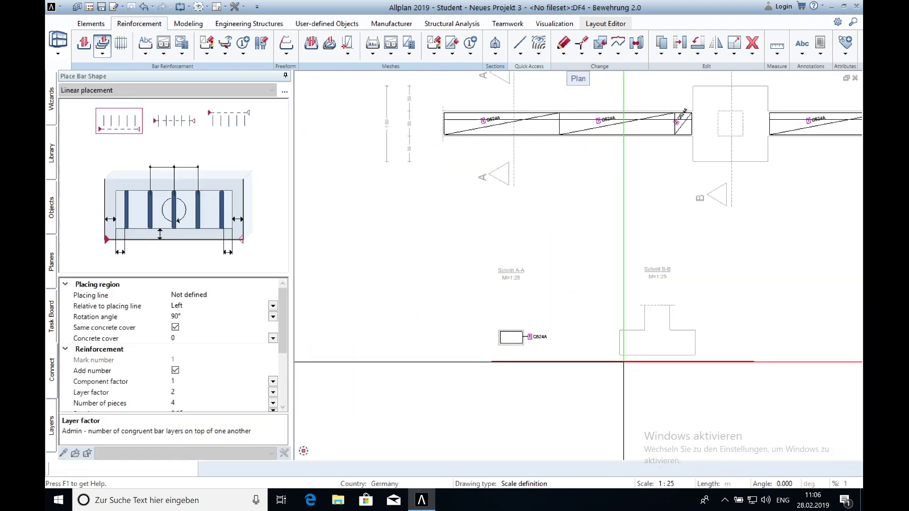
scroll(488, 361, "up", 2)
scroll(443, 228, "up", 2)
scroll(443, 228, "up", 2)
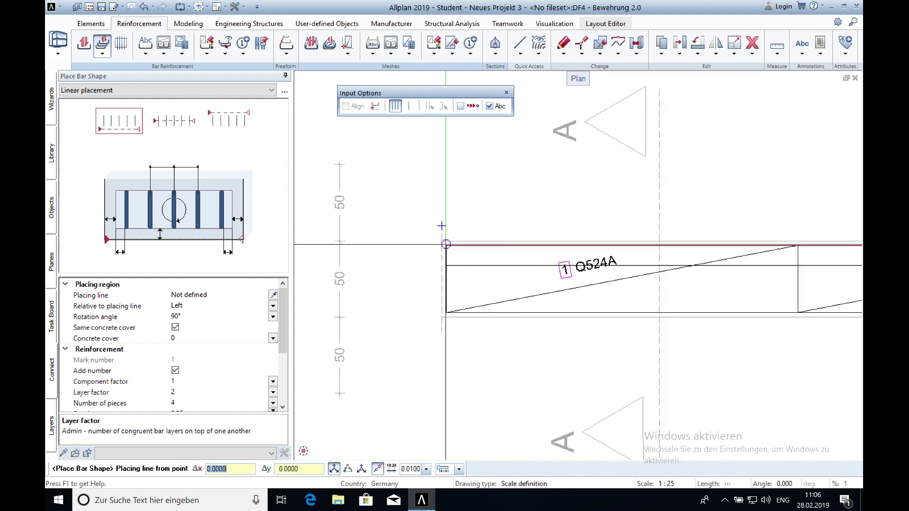
left_click(442, 243)
left_click(441, 314)
middle_click_drag(424, 299, 215, 275)
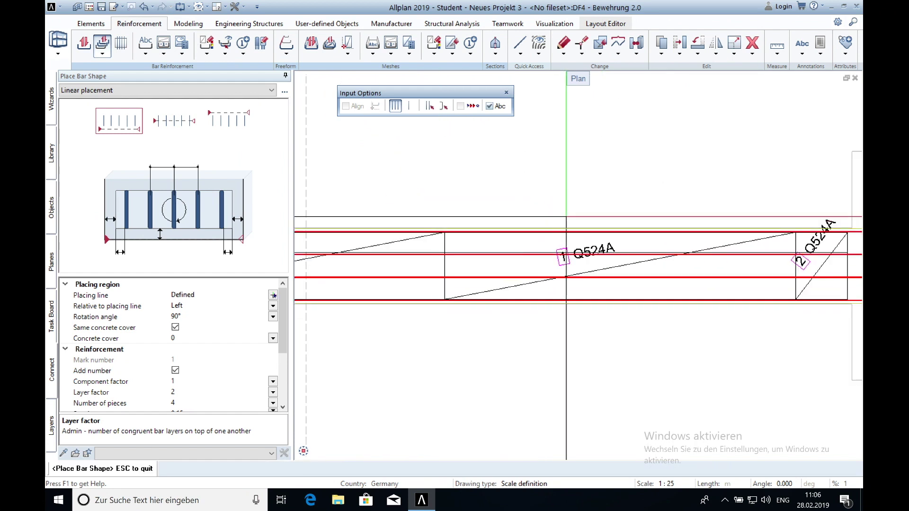
scroll(217, 324, "down", 3)
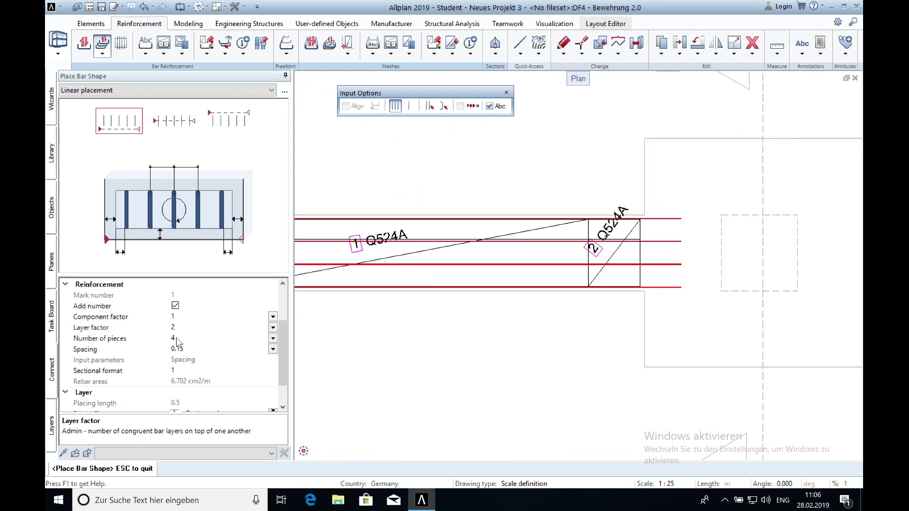
scroll(214, 355, "down", 1)
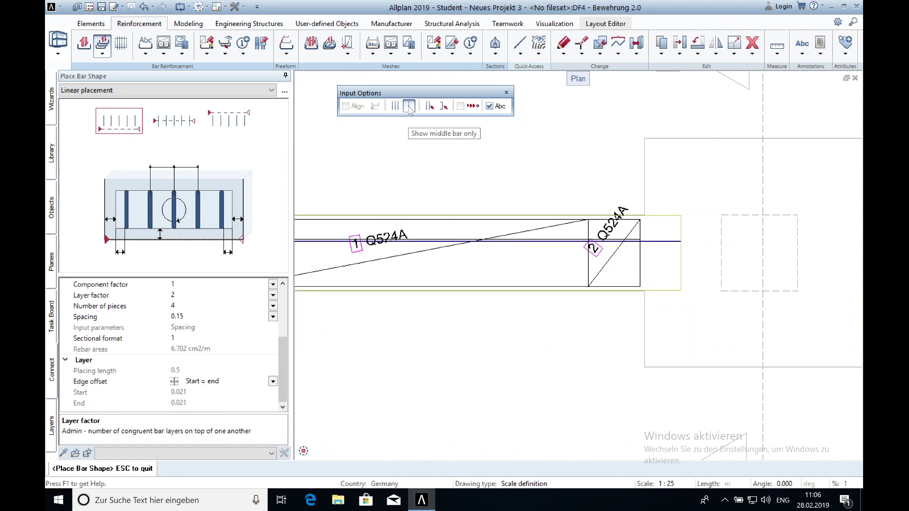
middle_click_drag(286, 265, 419, 259)
key("Escape")
Lay the same four-bar row along the right strip footing
left_click(418, 259)
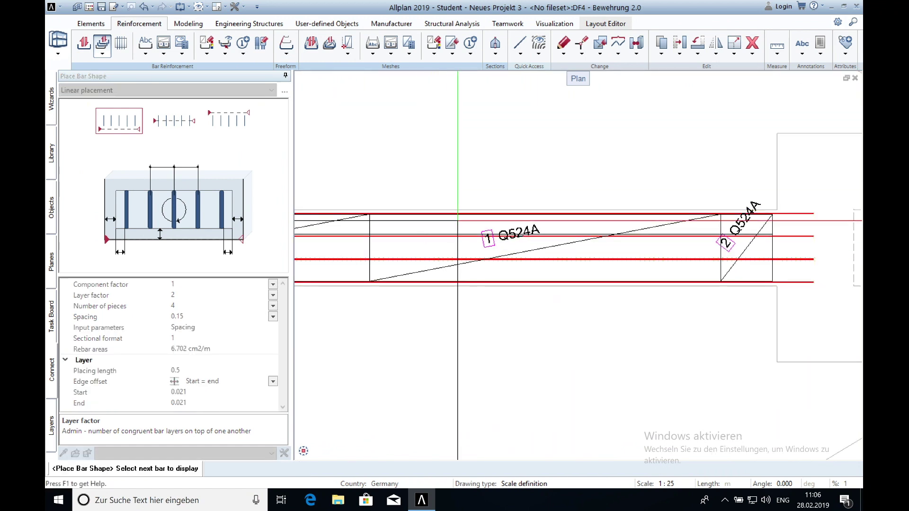
scroll(458, 213, "down", 1)
middle_click_drag(458, 214, 512, 196)
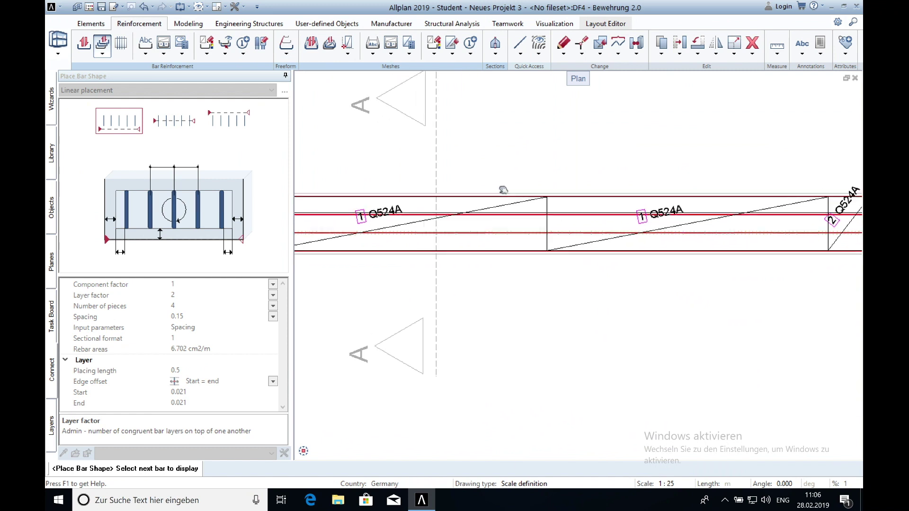
scroll(512, 231, "down", 2)
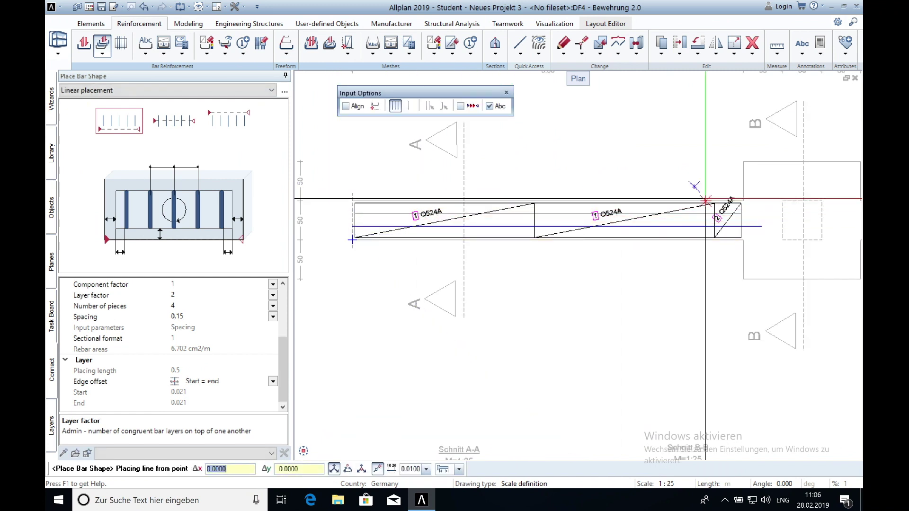
scroll(709, 224, "up", 1)
middle_click_drag(709, 224, 385, 248)
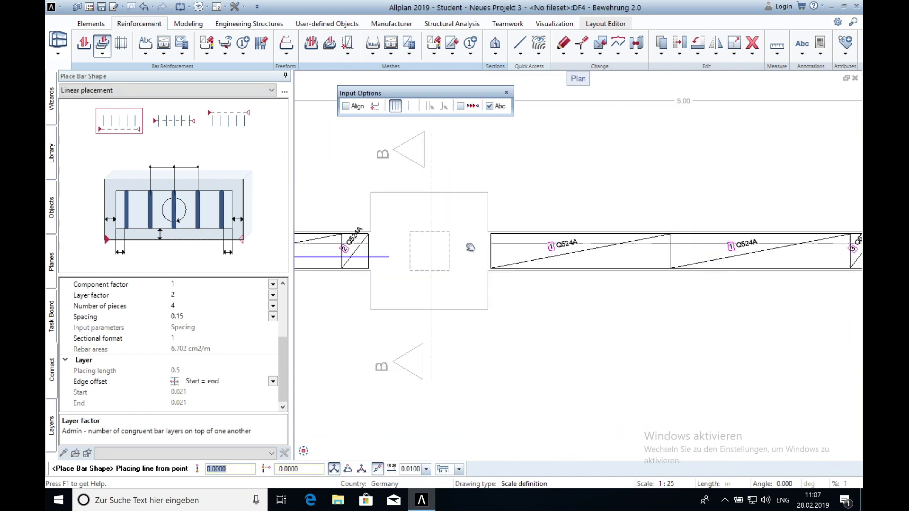
scroll(726, 251, "up", 2)
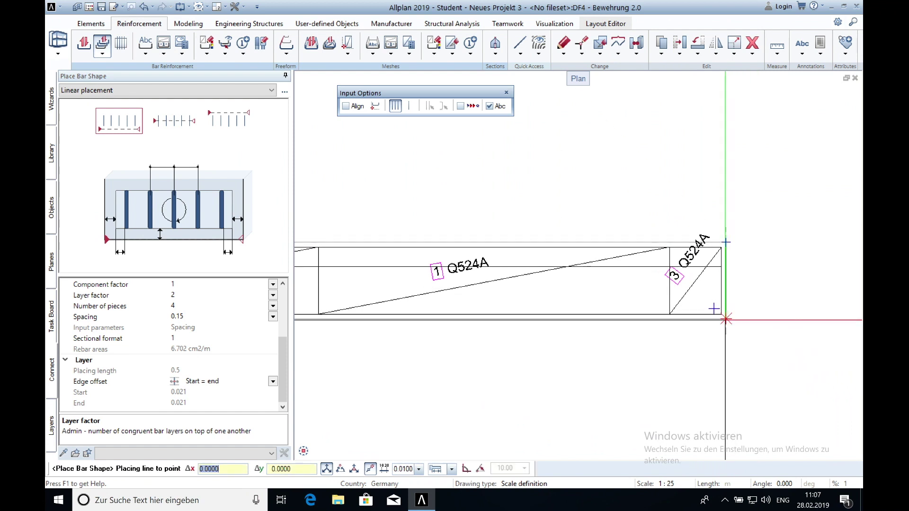
left_click(726, 245)
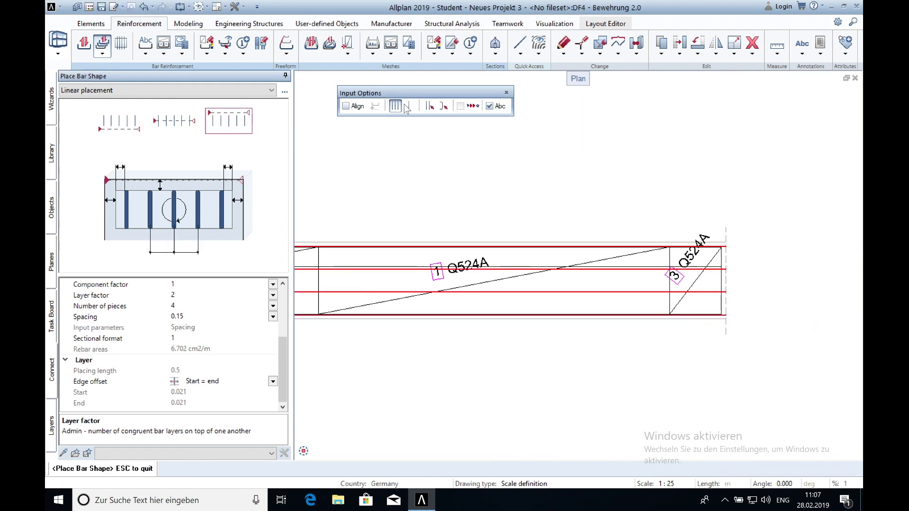
key("Escape")
Choose the bars shown in plan and begin dimension-line labelling at scale 1:50
left_click(533, 268)
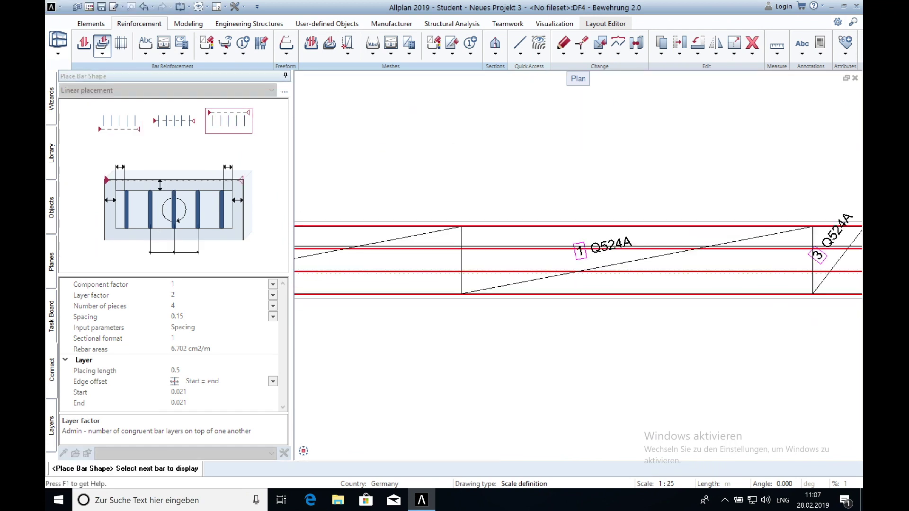
left_click(727, 252)
key("Escape")
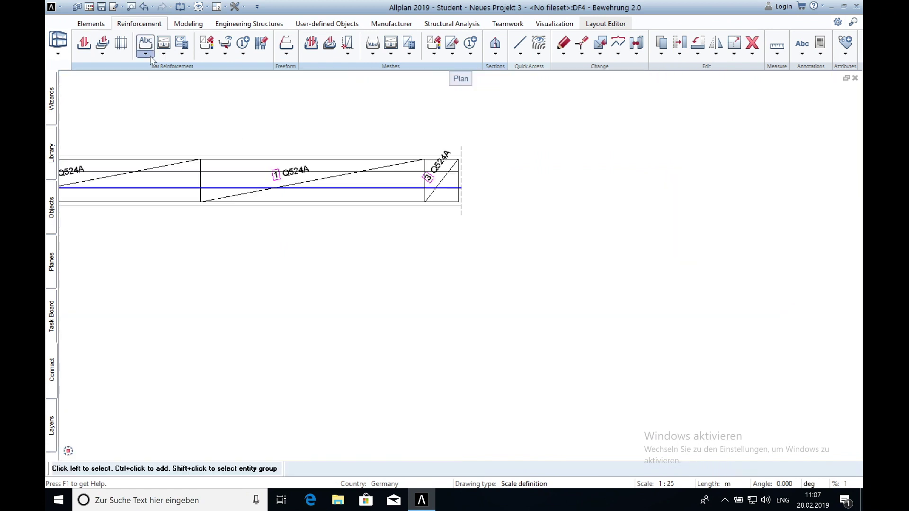
left_click(145, 54)
left_click(183, 77)
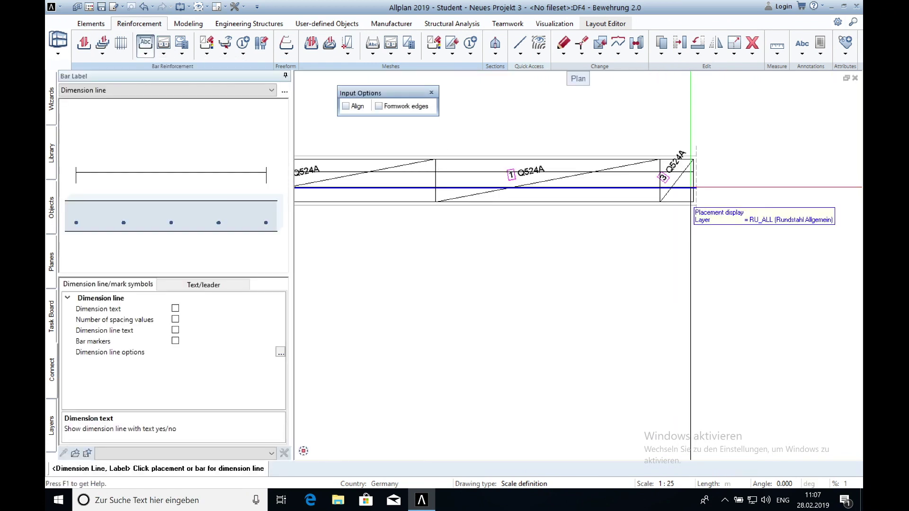
left_click(706, 189)
left_click(706, 189)
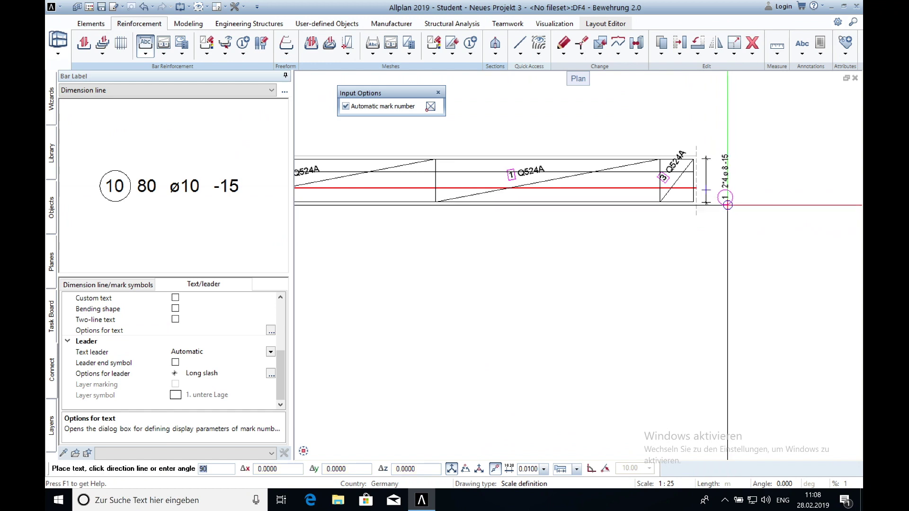
left_click(732, 390)
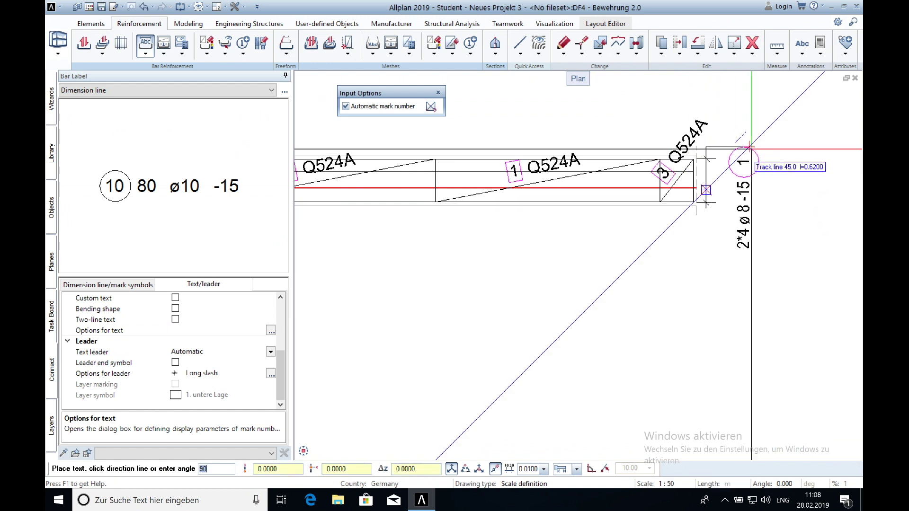
scroll(756, 153, "down", 2)
scroll(760, 149, "up", 2)
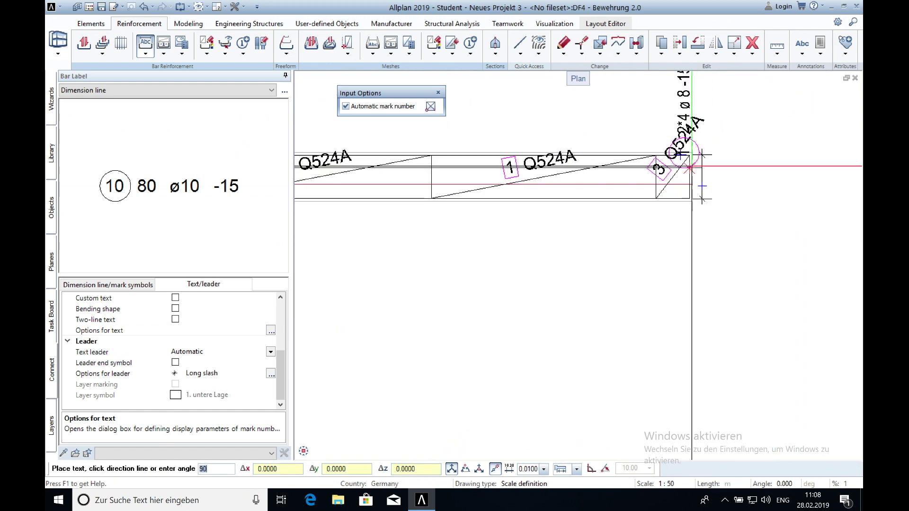
Place '2*4 ø8-15' labels at the left and right strip ends
left_click(723, 183)
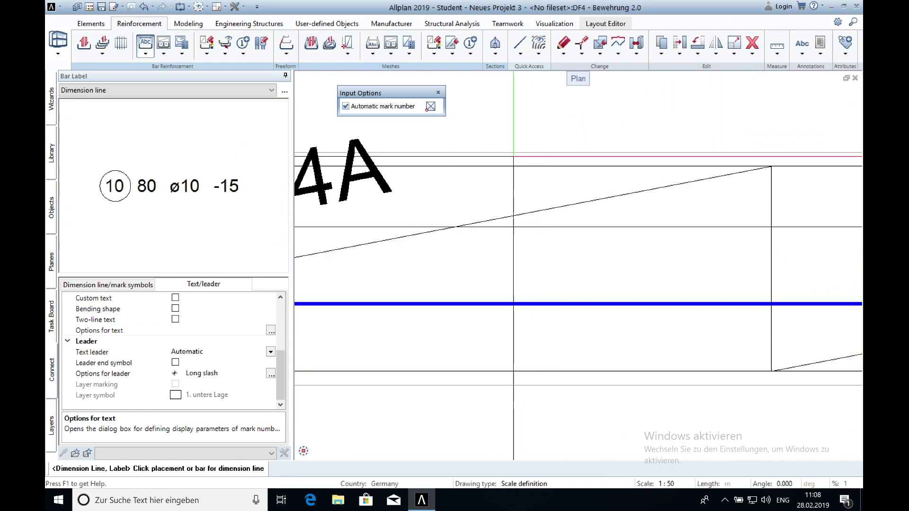
scroll(723, 183, "down", 3)
left_click(714, 90)
left_click(723, 227)
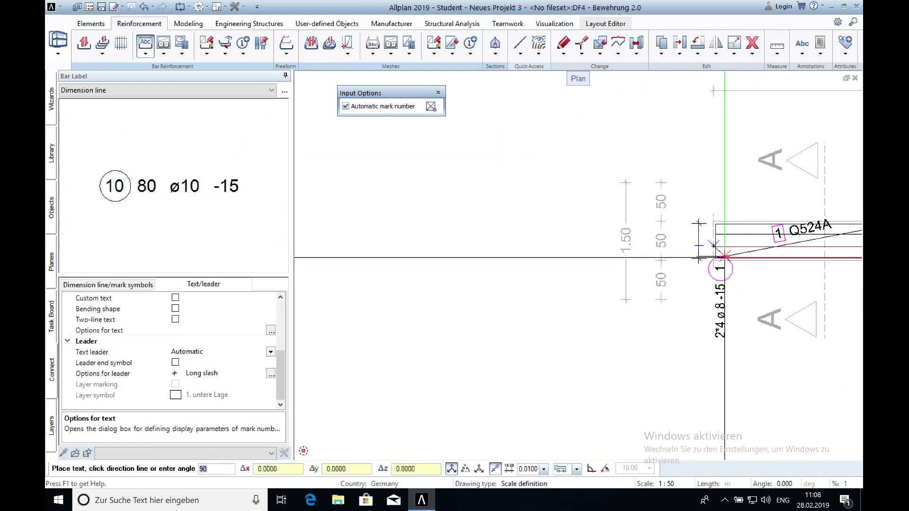
type("0")
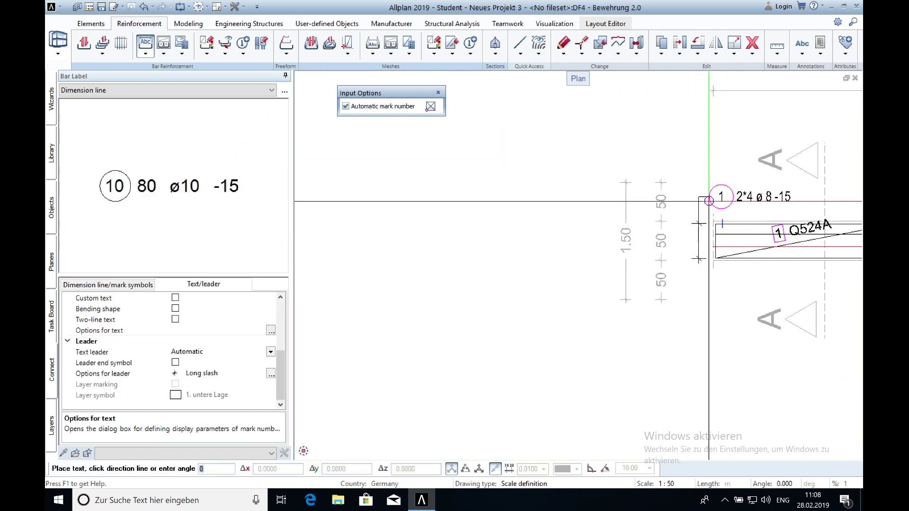
left_click(682, 194)
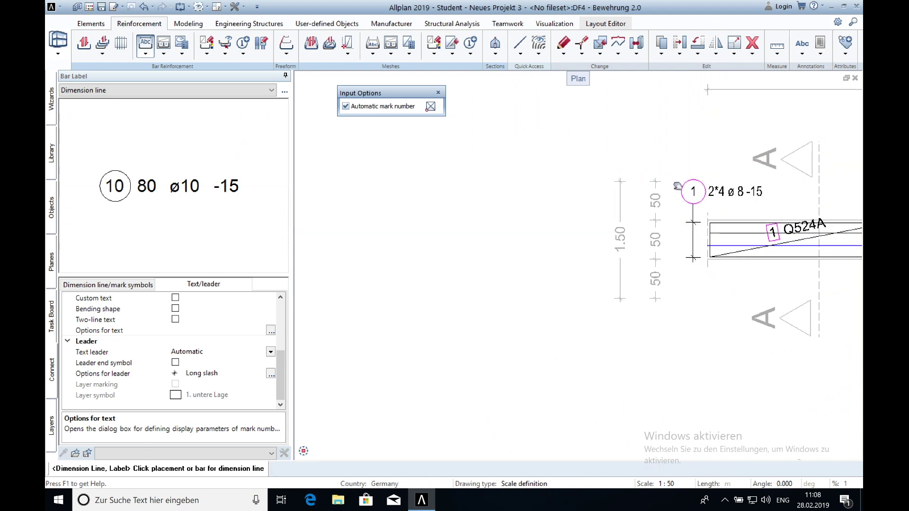
scroll(678, 186, "down", 2)
scroll(729, 190, "down", 2)
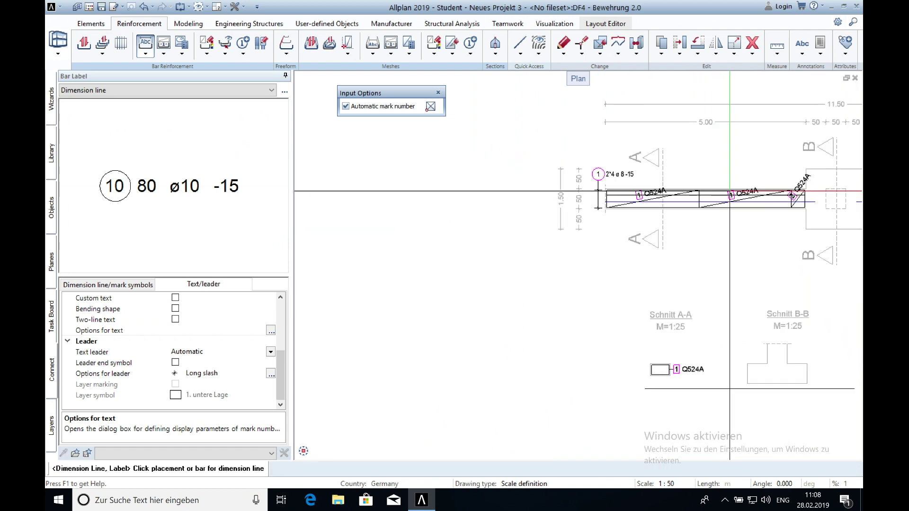
middle_click_drag(730, 190, 599, 199)
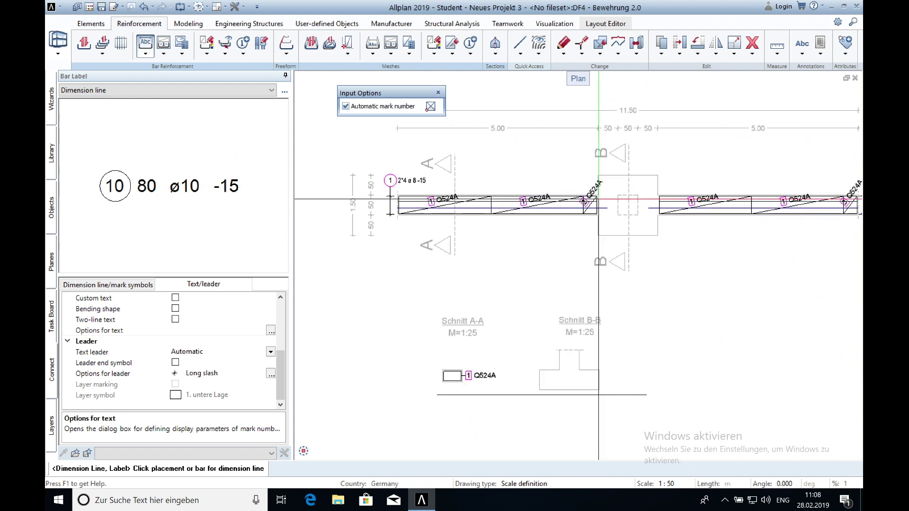
left_click(858, 206)
key("Escape")
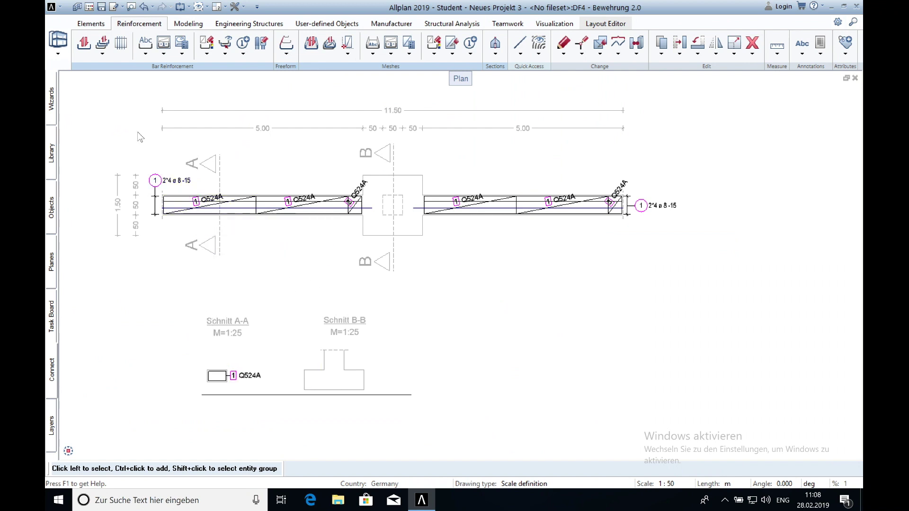
Place a row of 8 mm mark-1 bars along the section's top edge, layer factor 1
left_click(104, 44)
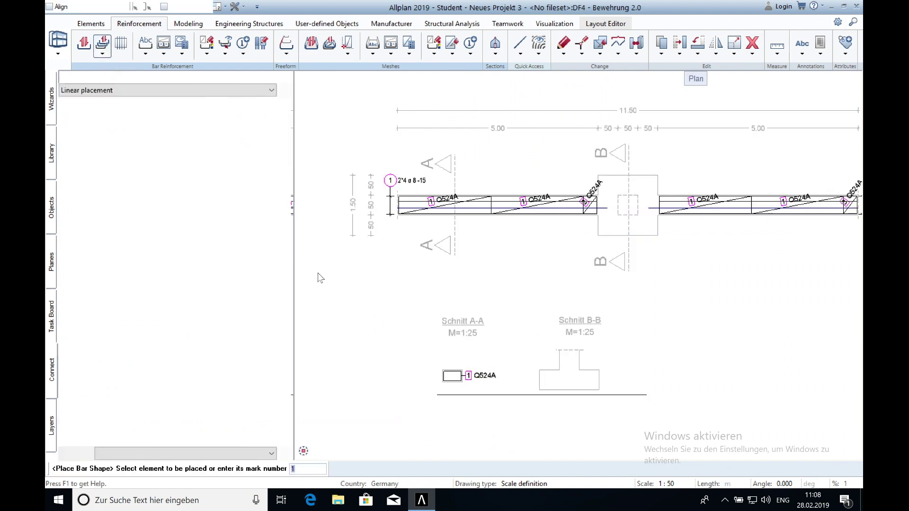
scroll(490, 371, "down", 1)
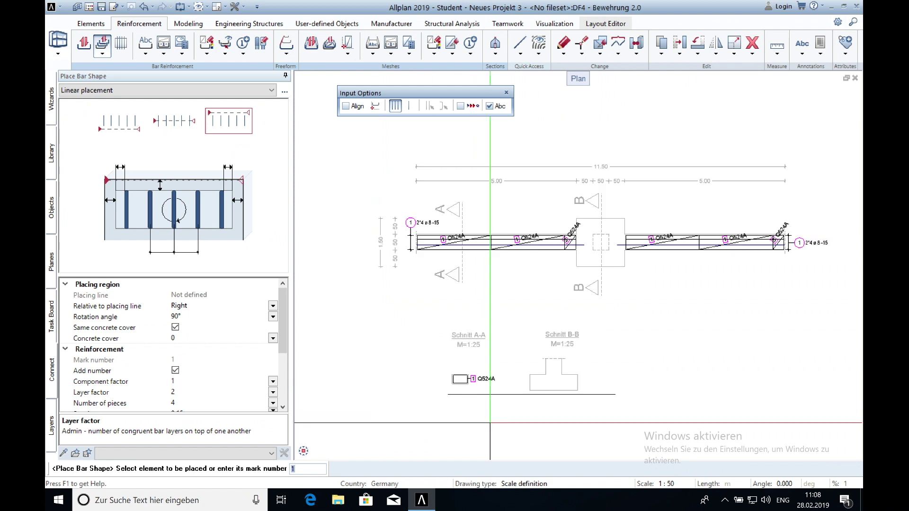
scroll(490, 372, "up", 3)
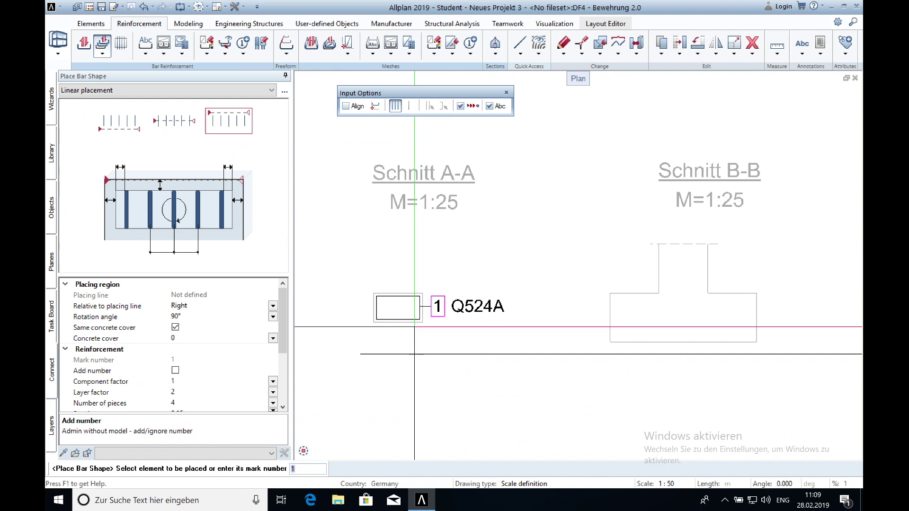
left_click(375, 313)
scroll(376, 313, "up", 2)
scroll(376, 341, "up", 2)
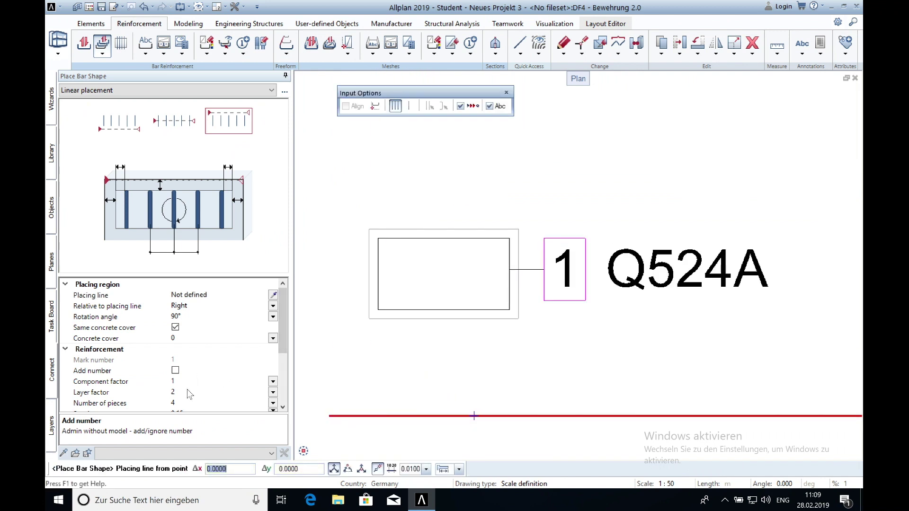
left_click(217, 390)
type("1")
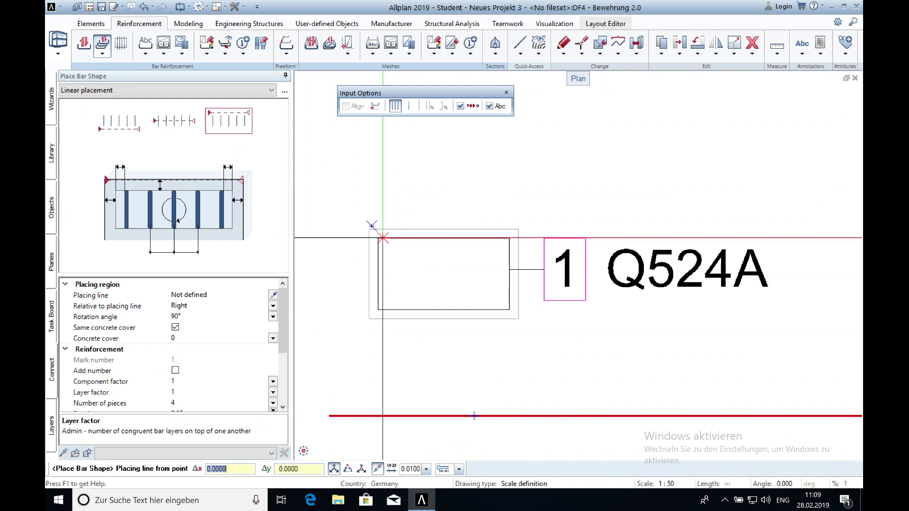
left_click(379, 238)
left_click(510, 239)
scroll(183, 370, "down", 1)
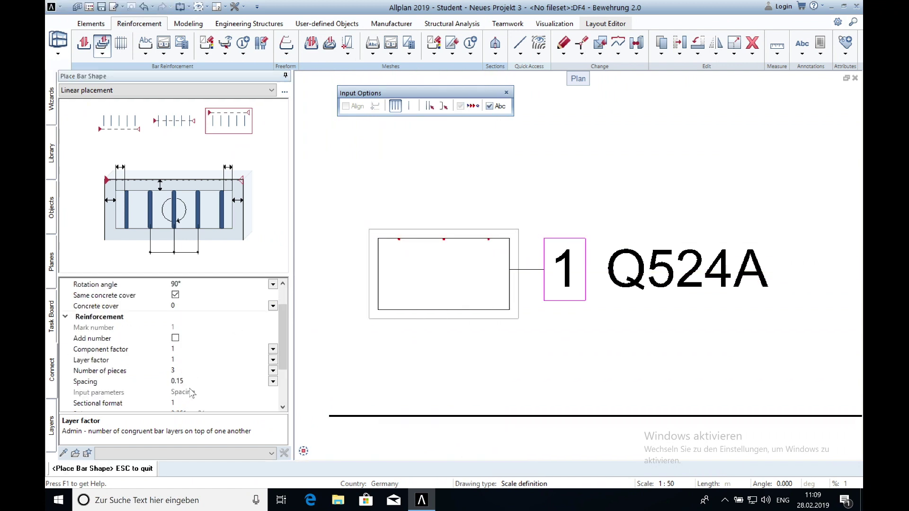
Set the row to 4 pieces and place another bar row along the bottom edge
left_click(183, 370)
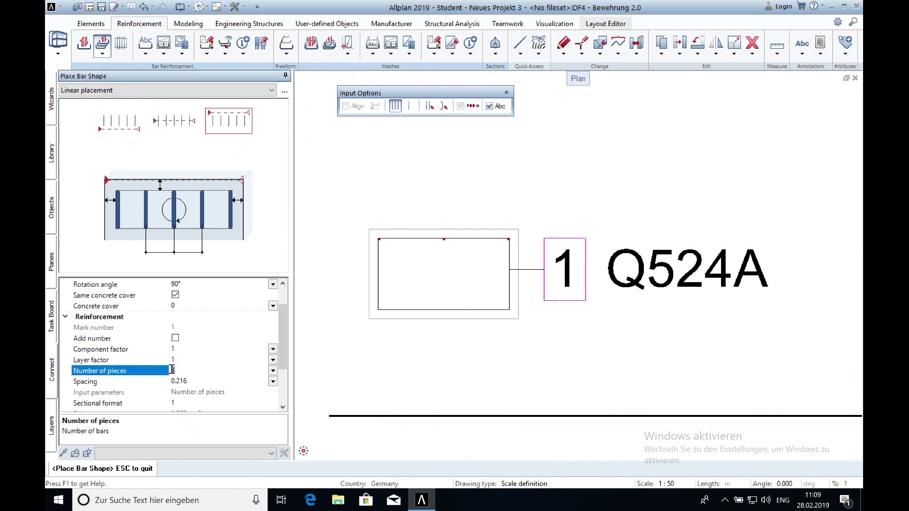
left_click(190, 381)
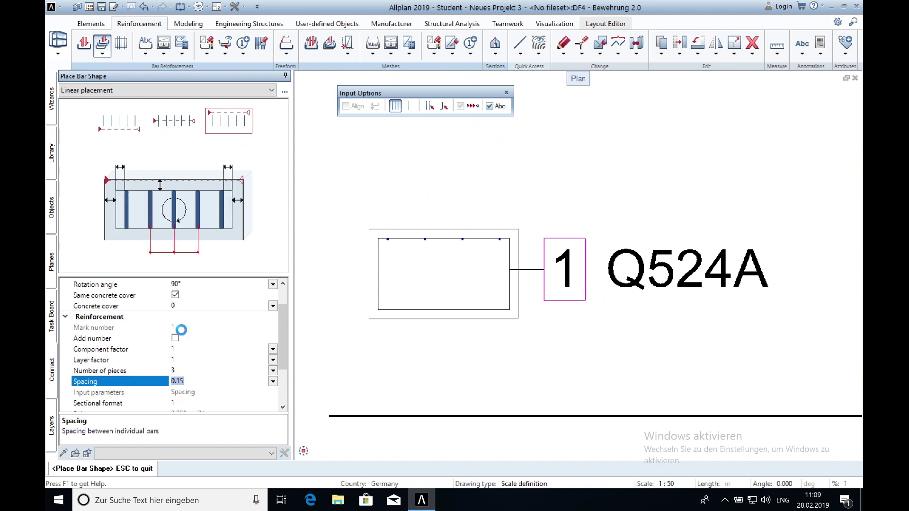
scroll(282, 339, "up", 1)
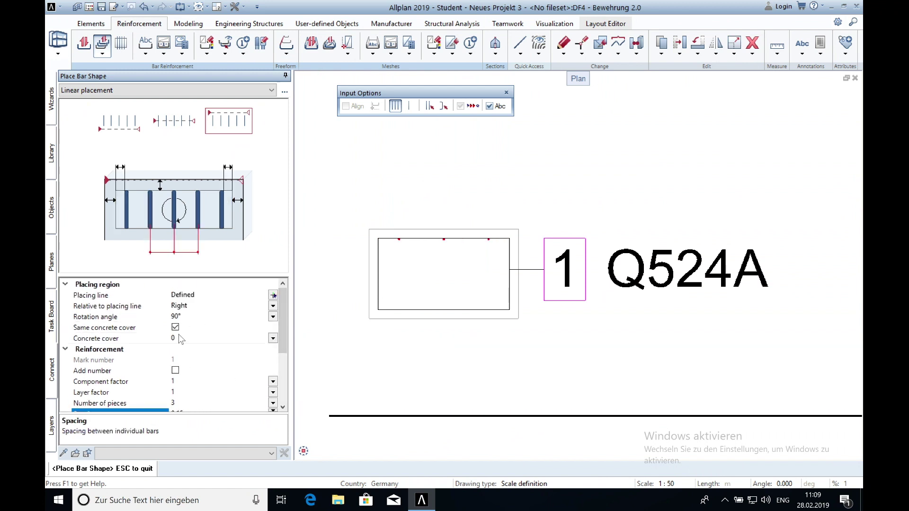
scroll(283, 352, "down", 1)
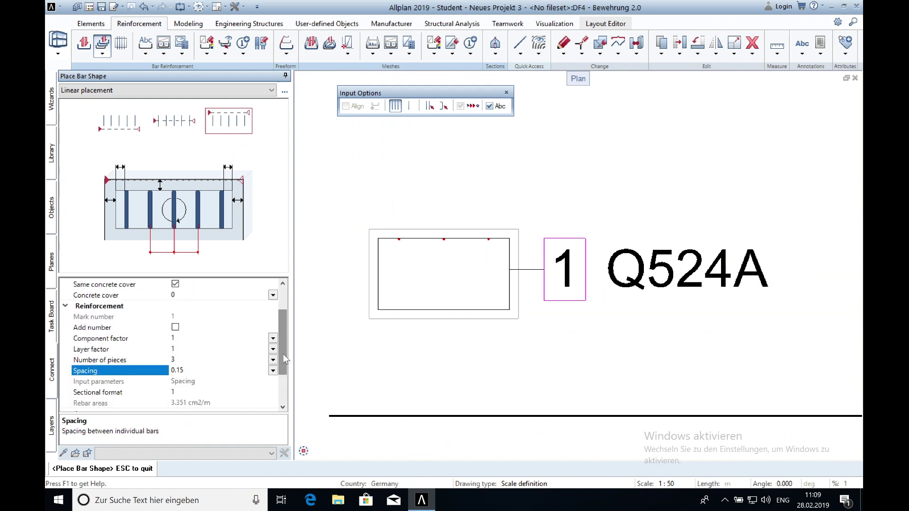
left_click(185, 361)
type("4")
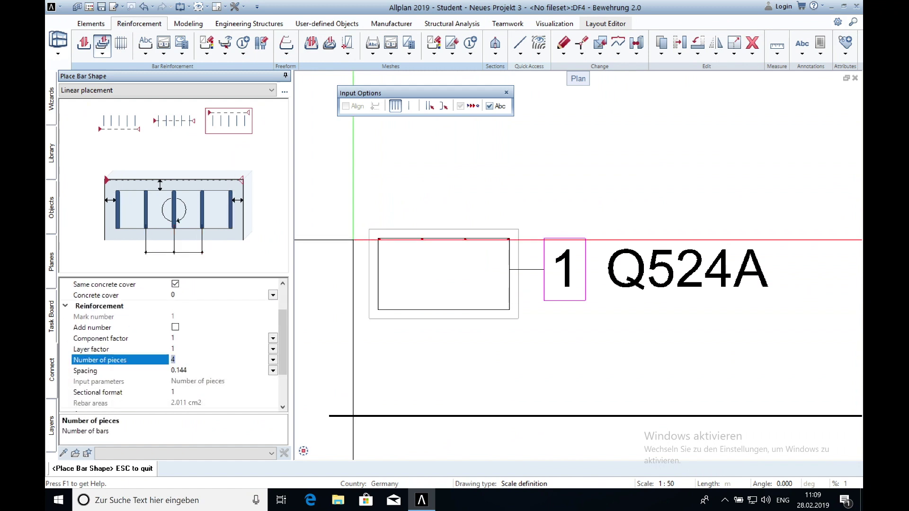
key("Return")
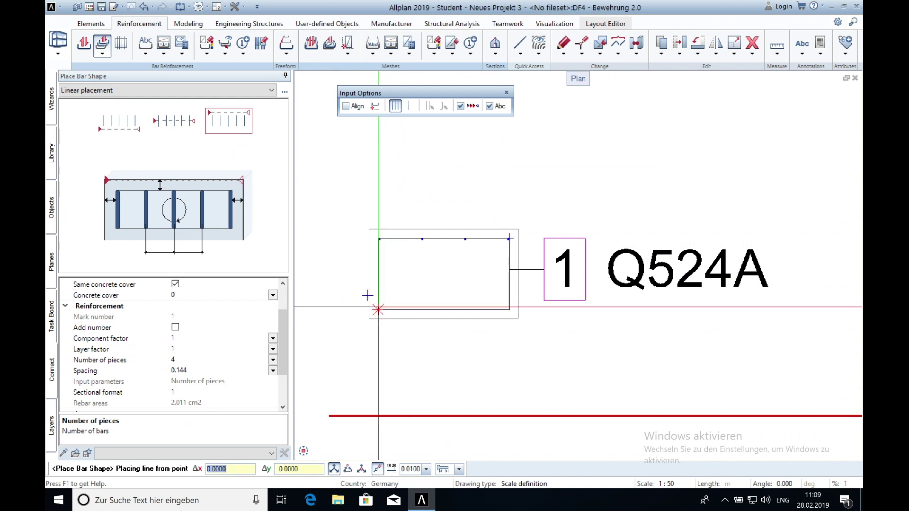
left_click(378, 310)
left_click(508, 310)
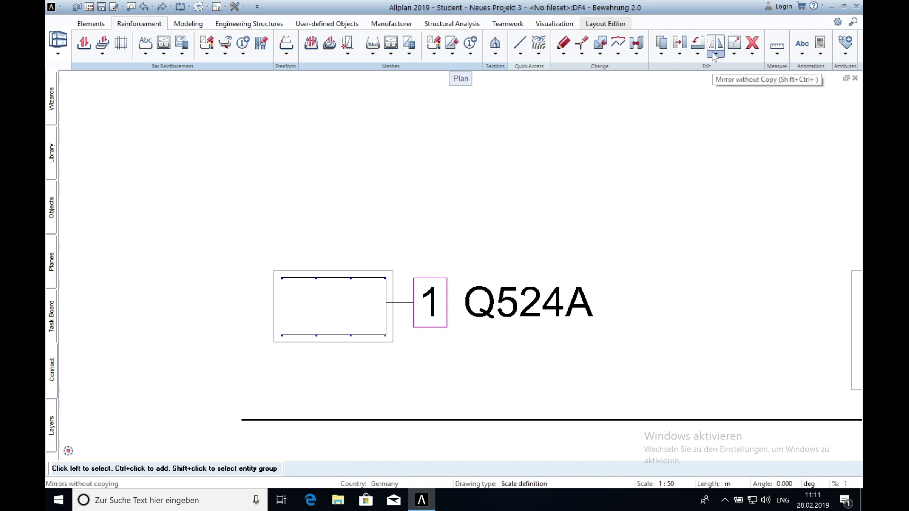
Start Mirror without copy on the bottom edge, cancel it, then launch bar labelling
left_click(715, 56)
left_click(745, 63)
scroll(346, 372, "down", 2)
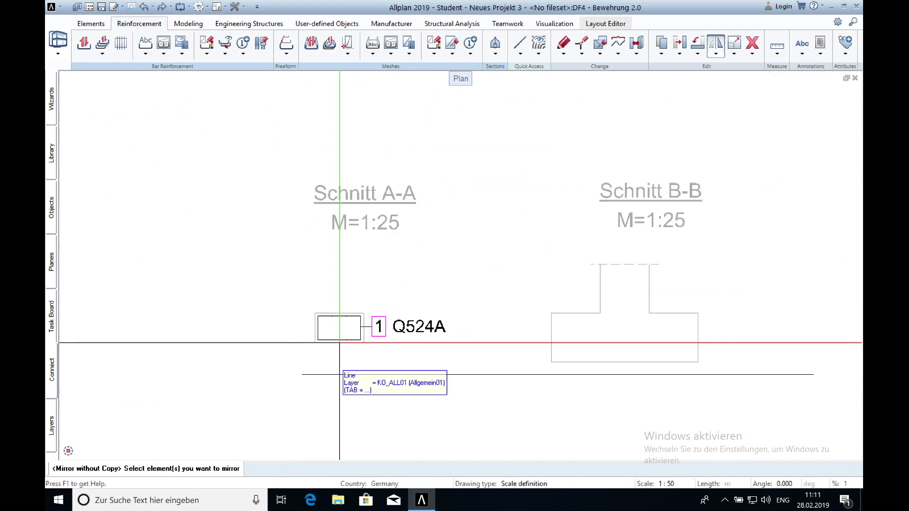
scroll(473, 288, "up", 3)
scroll(658, 300, "up", 3)
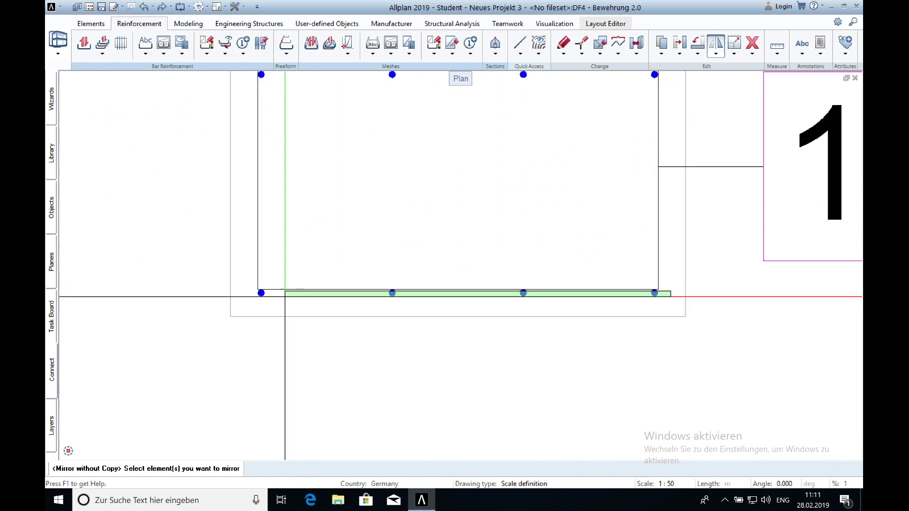
left_click(284, 293)
scroll(272, 330, "up", 1)
key("Escape")
scroll(308, 250, "up", 1)
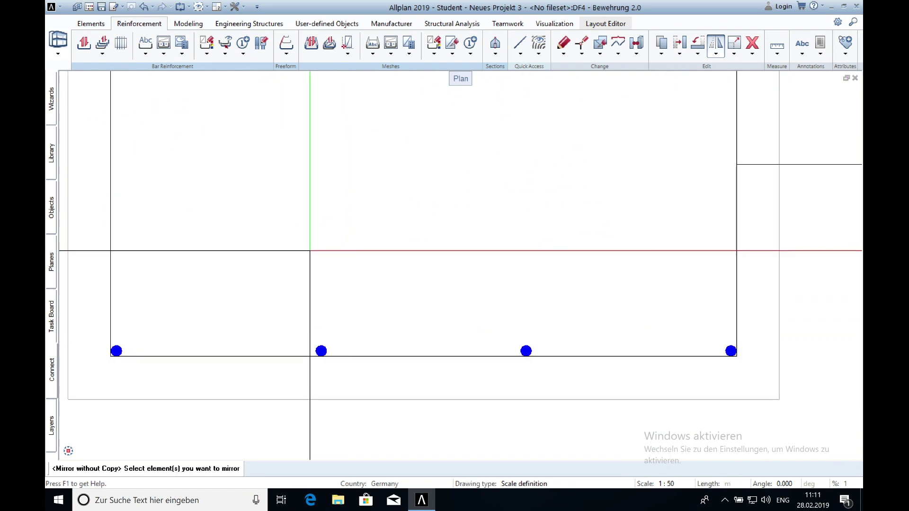
scroll(315, 244, "down", 2)
scroll(425, 282, "down", 1)
key("Escape")
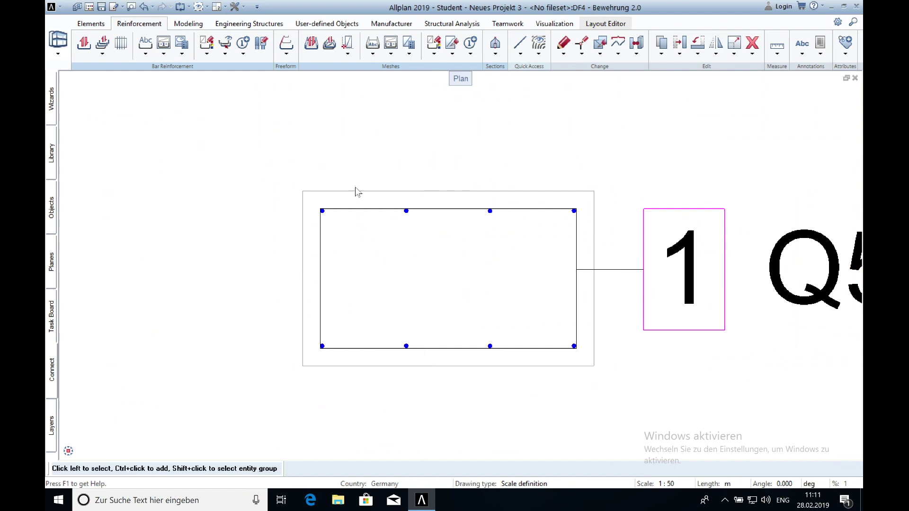
left_click(145, 44)
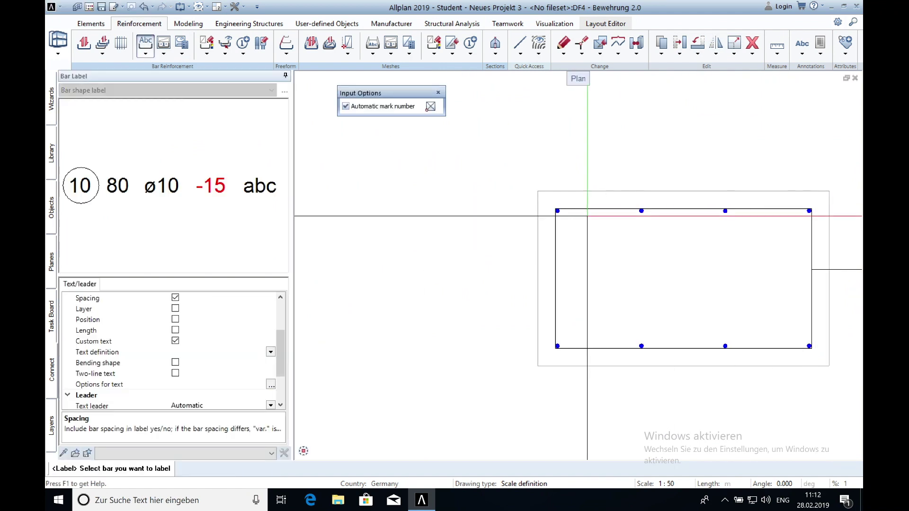
Restart labelling with the dimension-line variant on the top bar row
left_click(561, 209)
left_click(817, 270)
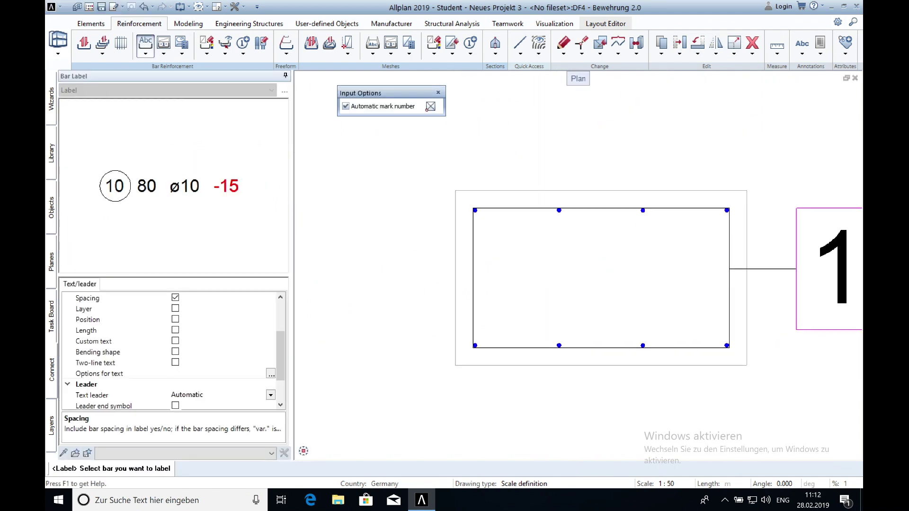
key("Escape")
left_click(148, 54)
left_click(164, 77)
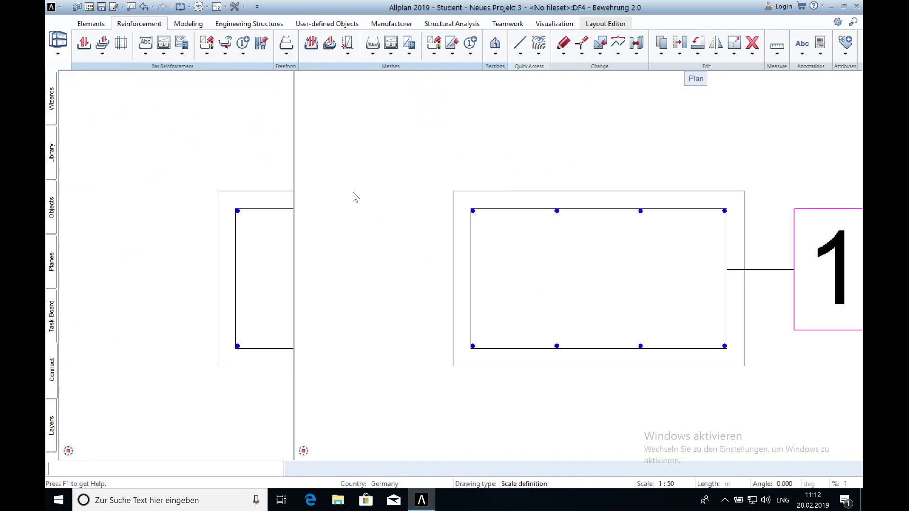
left_click(597, 210)
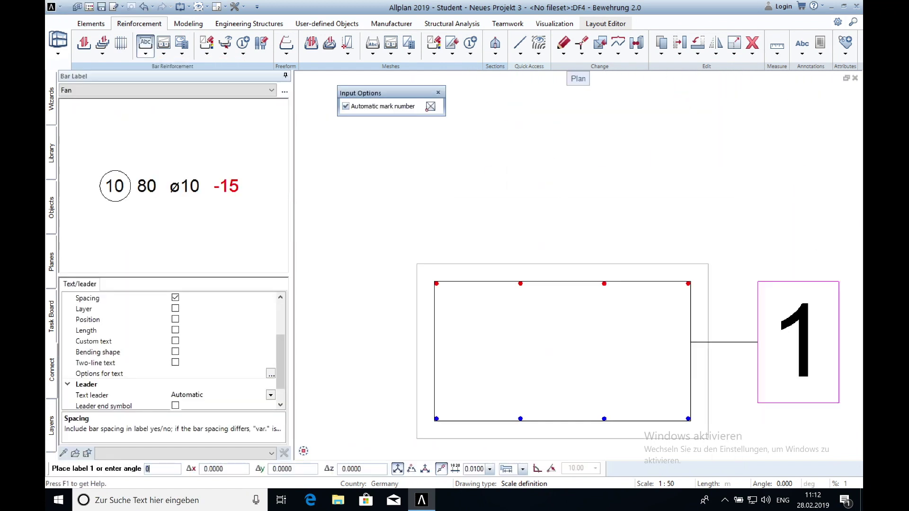
scroll(460, 154, "down", 2)
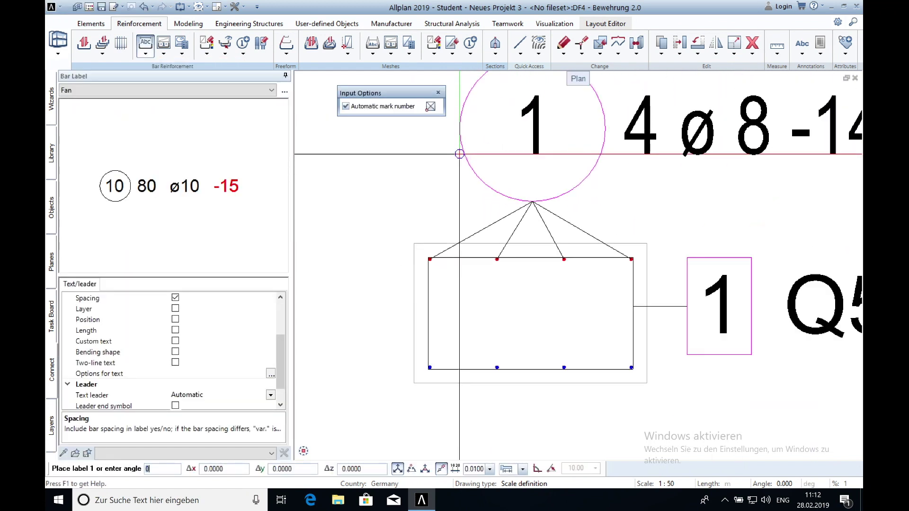
Configure the label without spacing, with custom text -15, at drawing scale 1:25
left_click(271, 374)
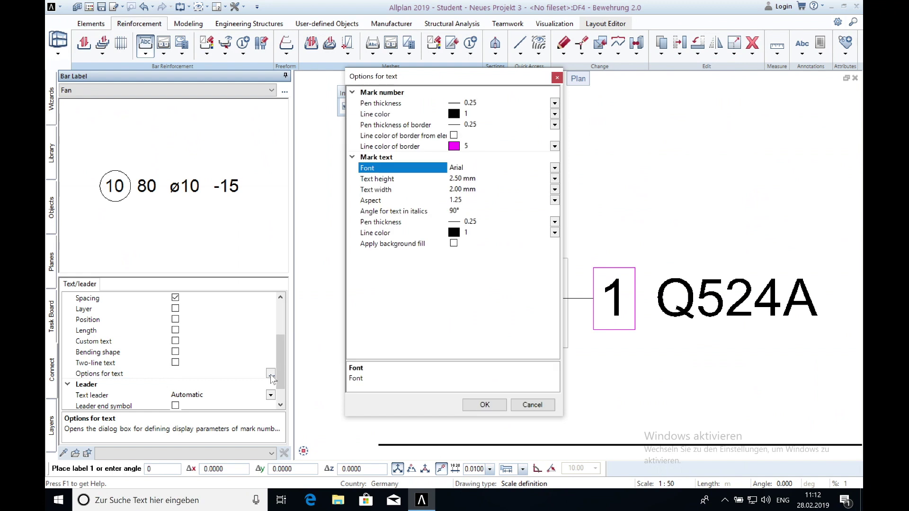
left_click(485, 405)
scroll(262, 314, "up", 2)
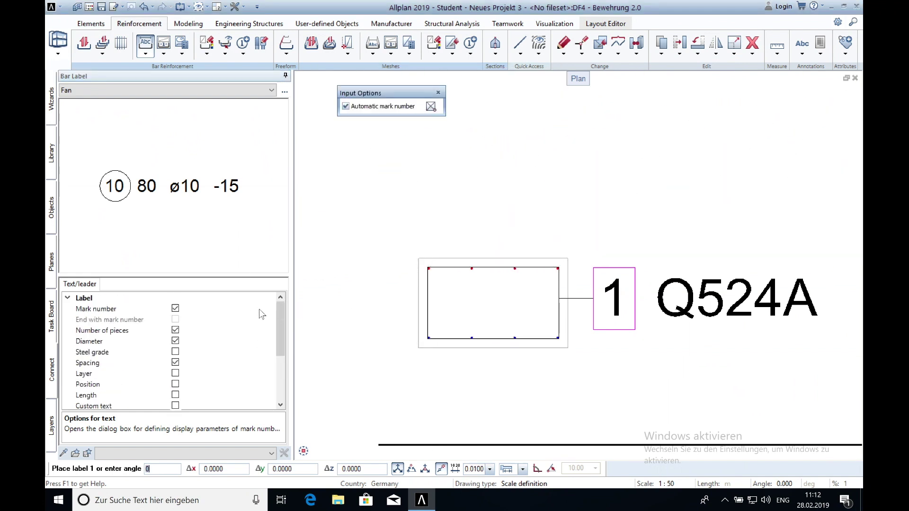
left_click(176, 363)
scroll(185, 377, "down", 1)
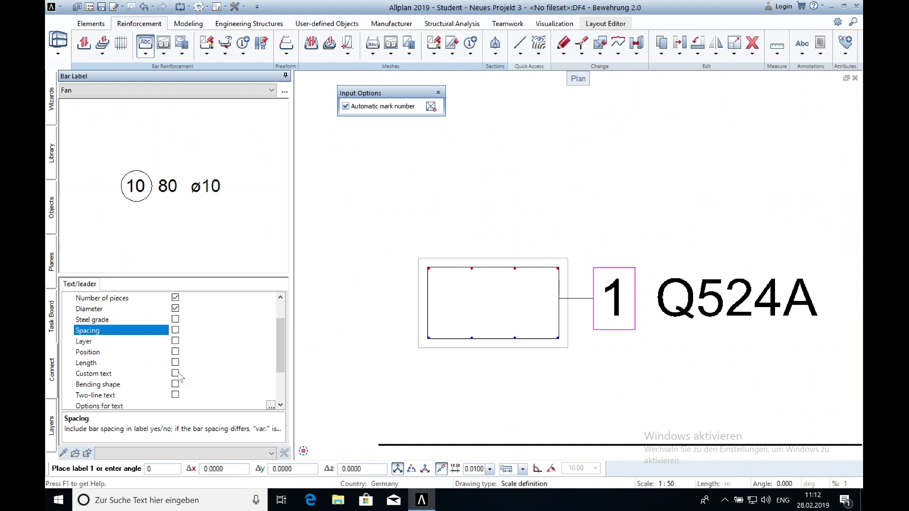
left_click(176, 374)
type("5")
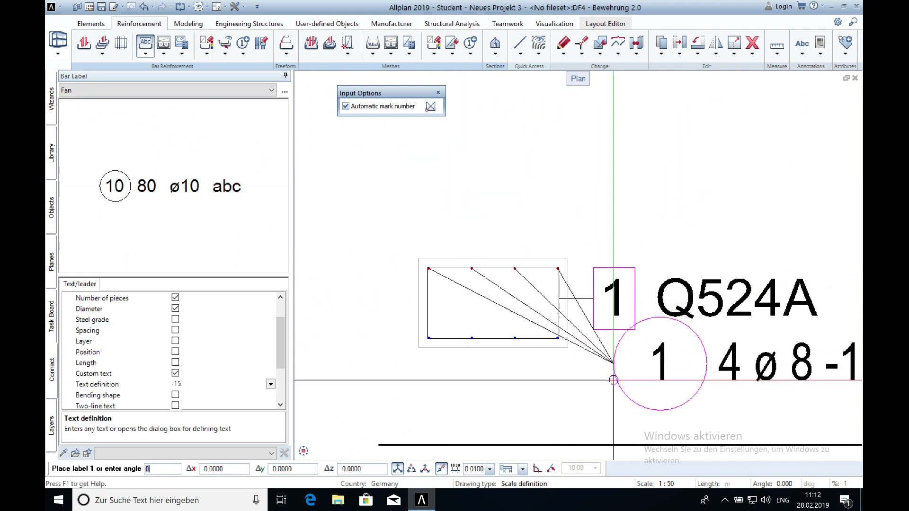
left_click(658, 483)
left_click(721, 383)
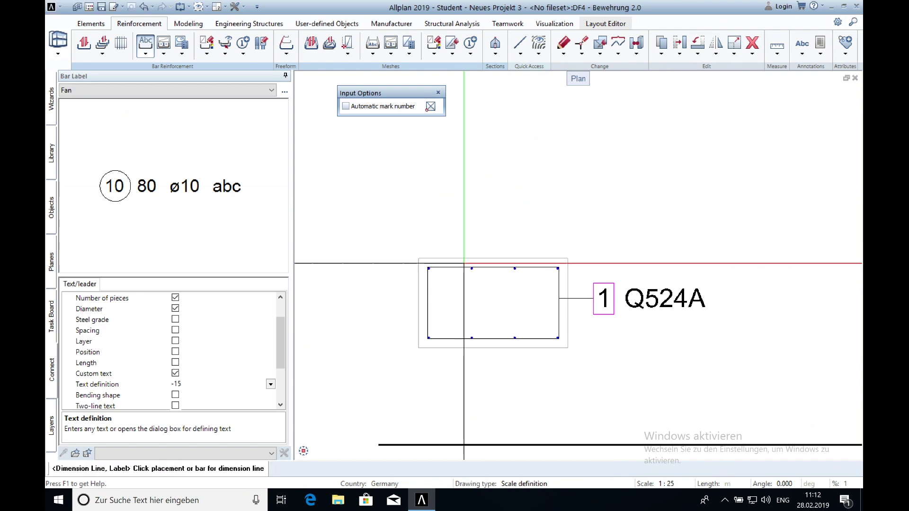
Place '1 4 ø 8 -15' labels above the top row and below the bottom row
left_click(465, 267)
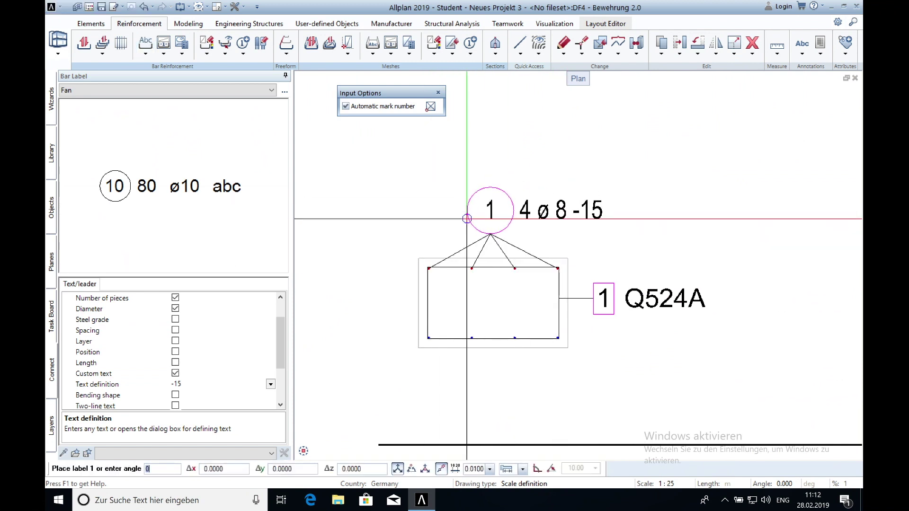
left_click(467, 212)
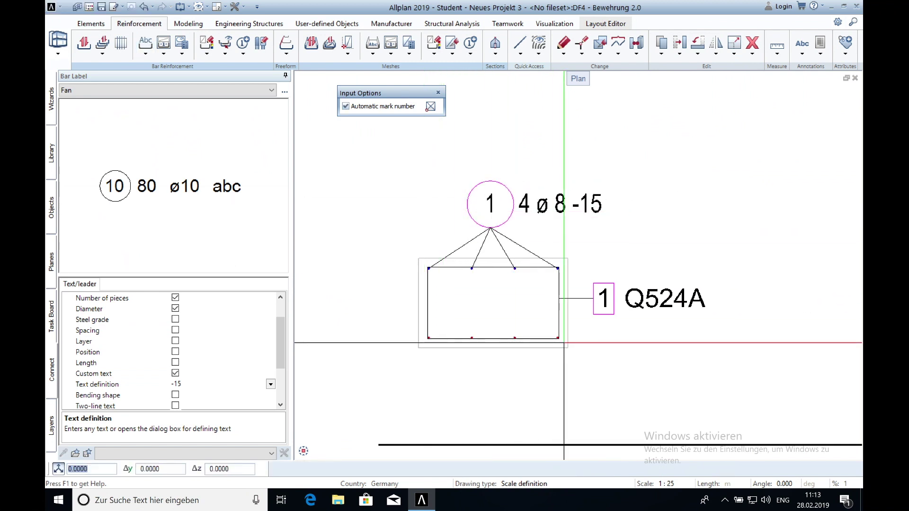
left_click(564, 341)
left_click(491, 384)
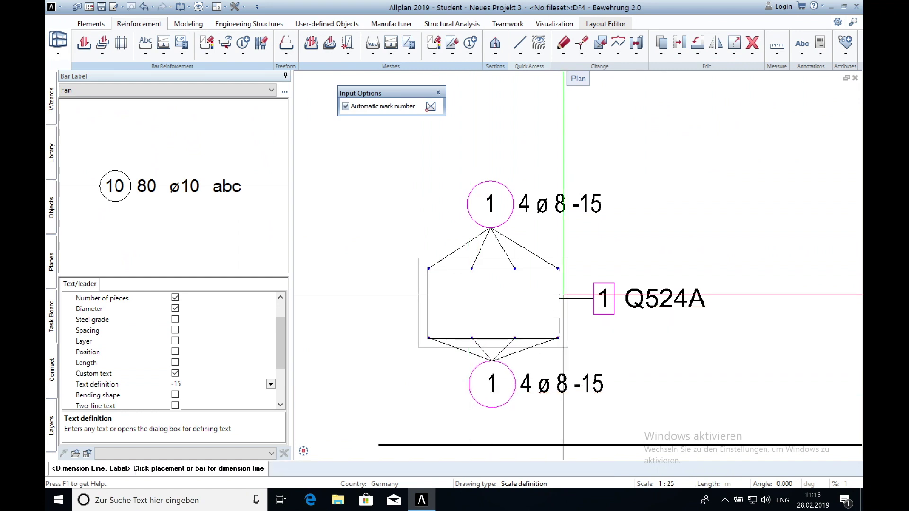
scroll(564, 295, "down", 3)
scroll(474, 261, "down", 1)
scroll(474, 261, "down", 1)
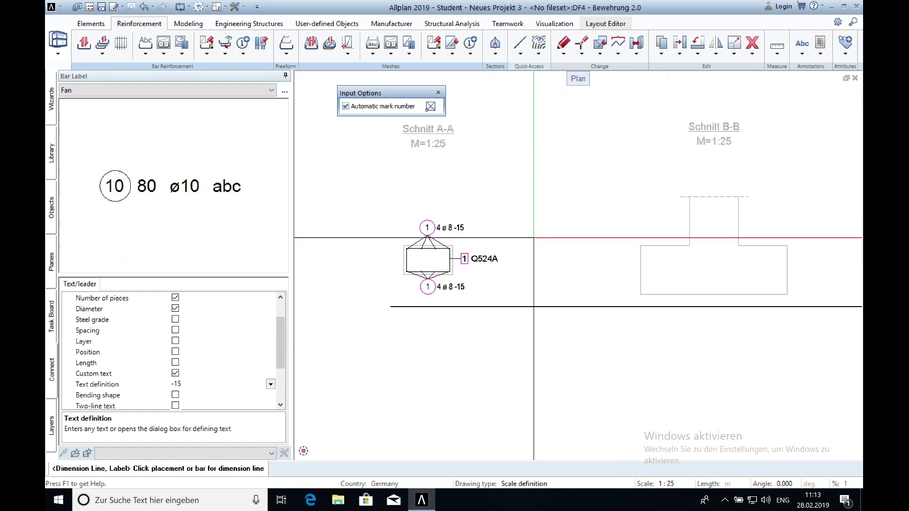
key("Escape")
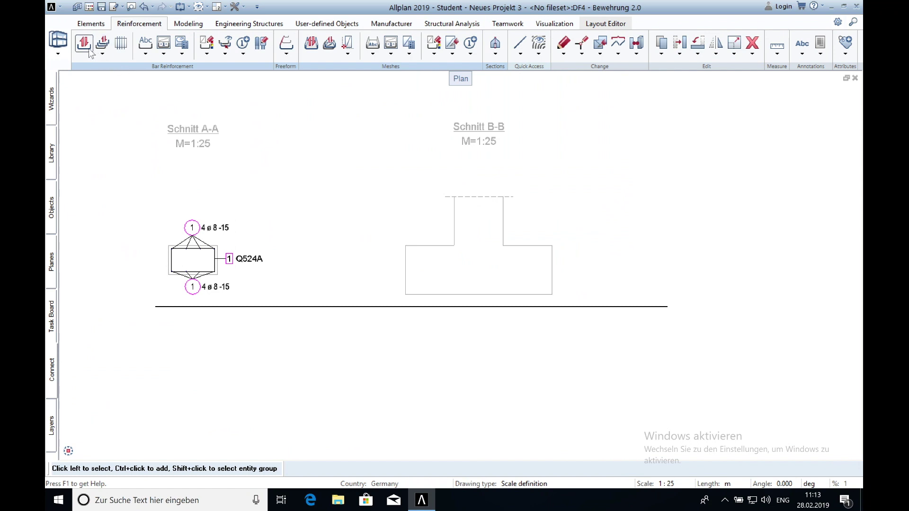
Choose a straight hooked bar shape that expands to the B-B footing edges
left_click(89, 51)
left_click(230, 94)
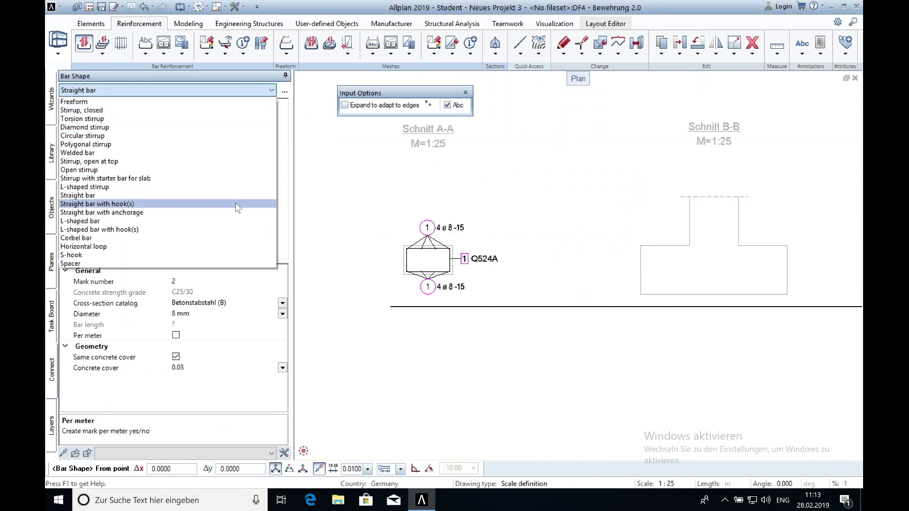
left_click(238, 204)
middle_click_drag(743, 221, 507, 260)
scroll(432, 283, "up", 2)
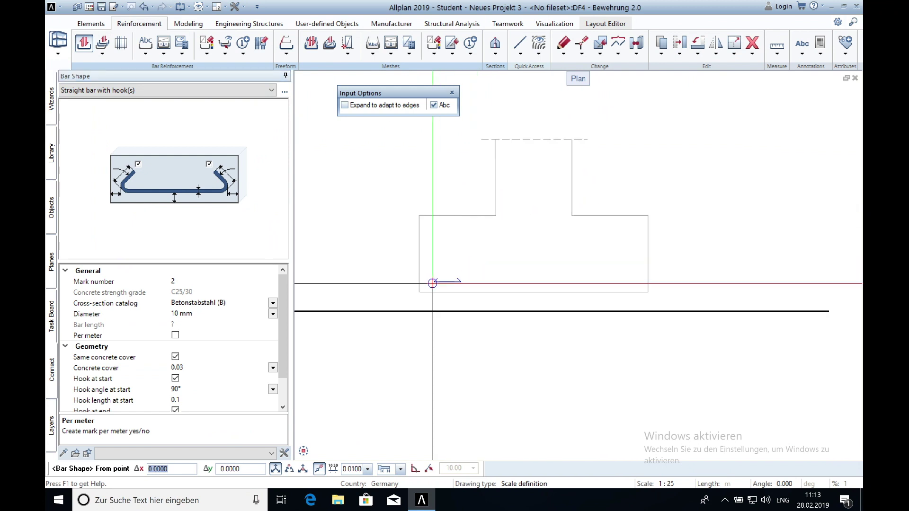
left_click(364, 108)
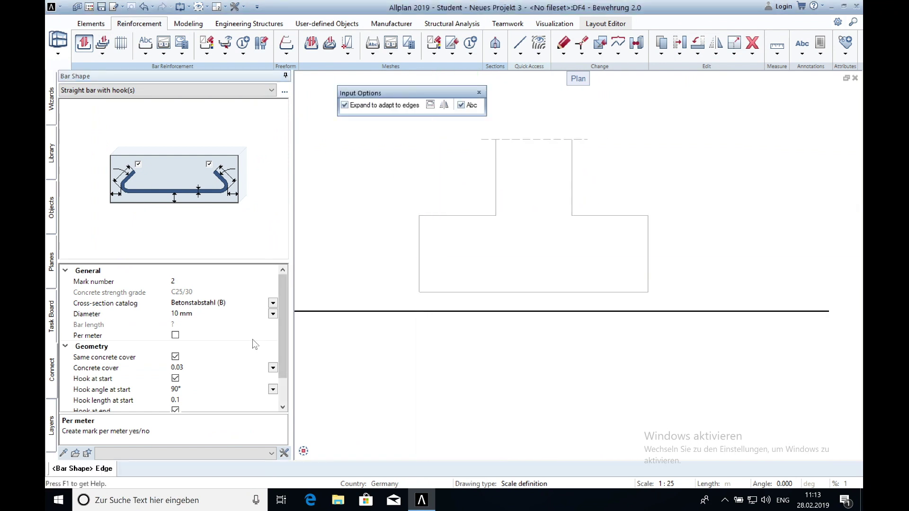
scroll(254, 344, "down", 1)
Set both hook lengths to 0.3 and place the bar in the footing section, without a label
left_click(184, 367)
type("0.3")
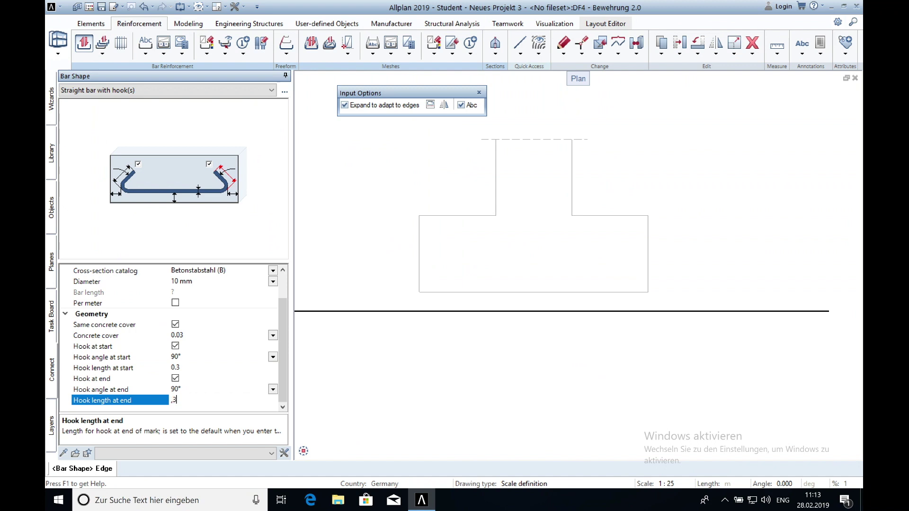
type(".3")
key("Return")
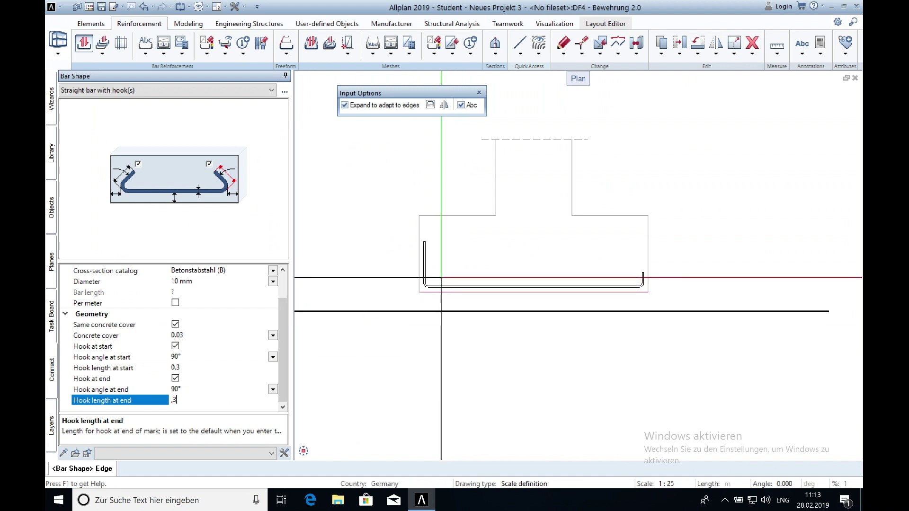
key("Return")
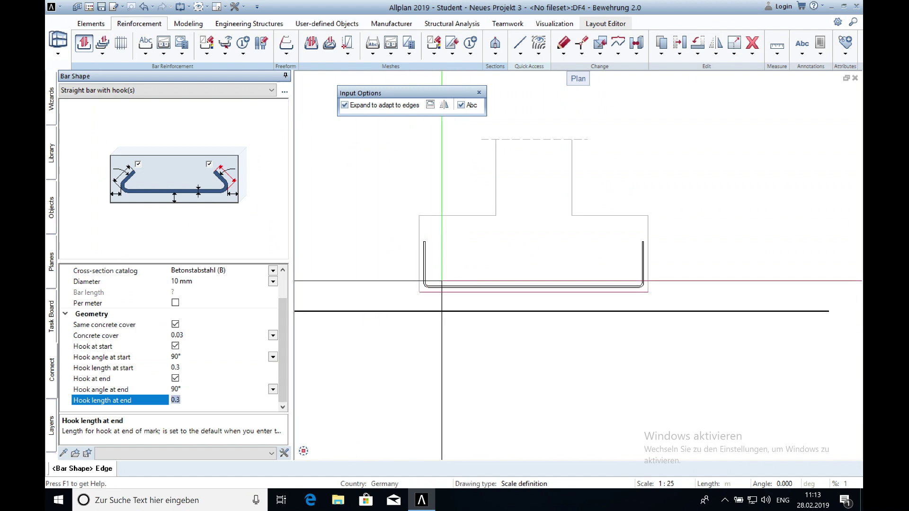
left_click(442, 283)
key("Escape")
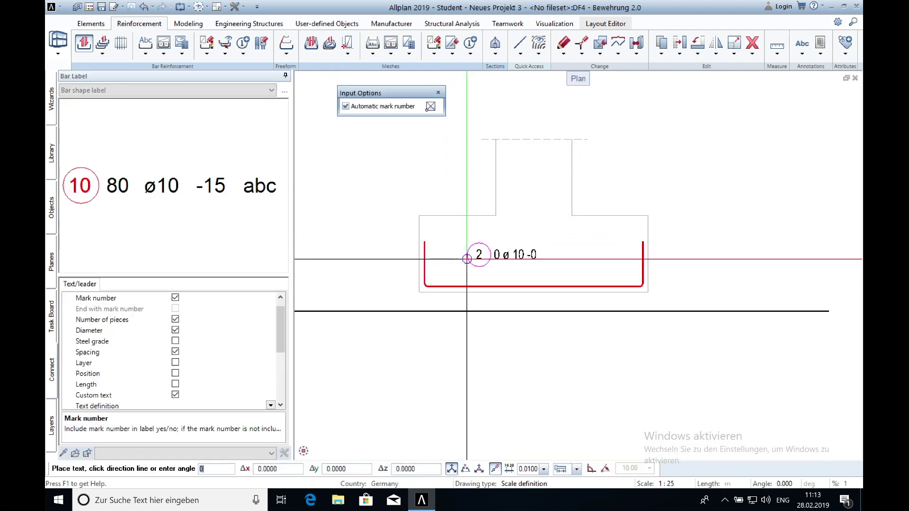
key("Escape")
key("Escape")
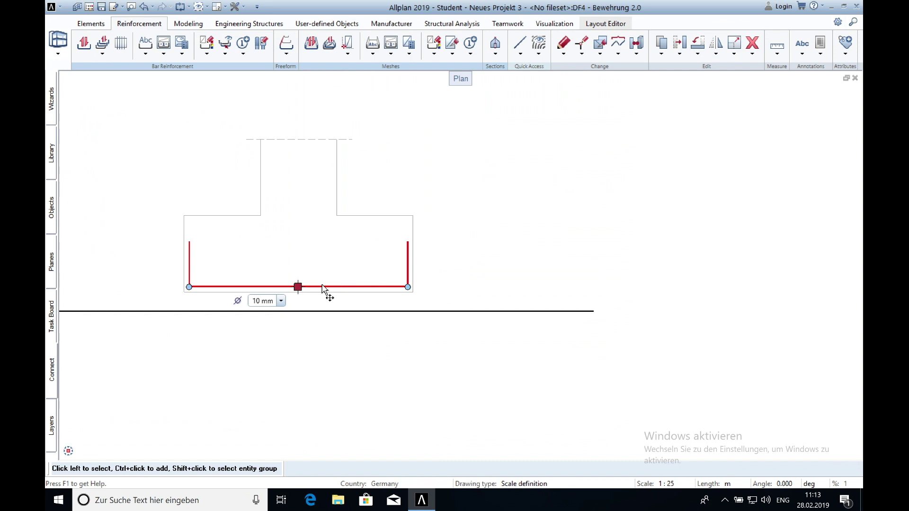
Move the new hooked bar below the footing section
left_click(297, 288)
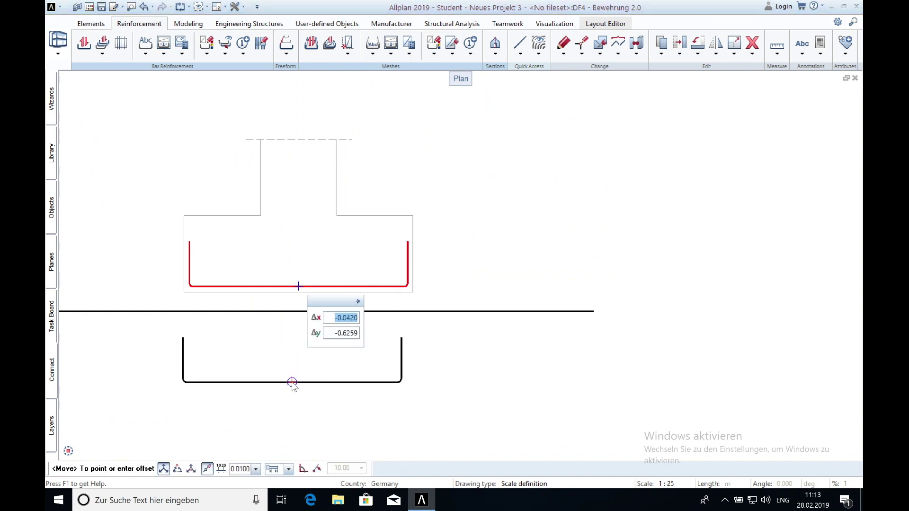
left_click(293, 385)
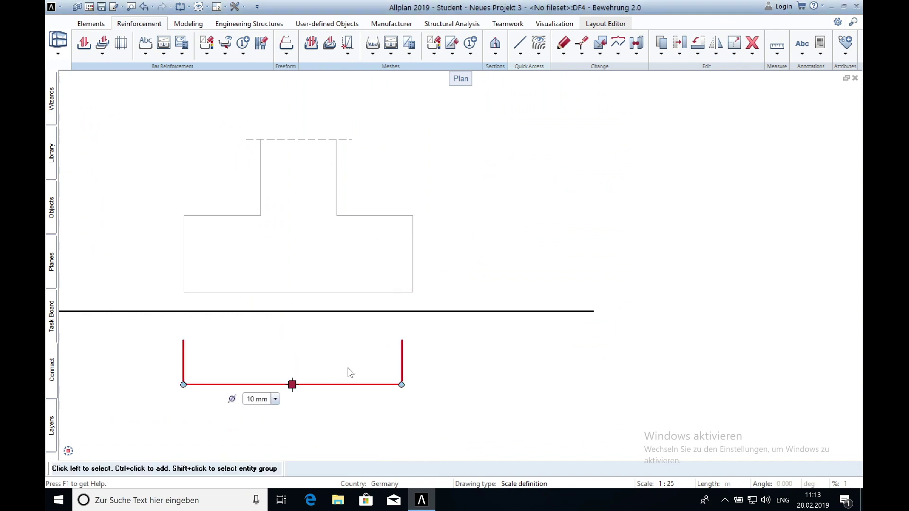
left_click(103, 45)
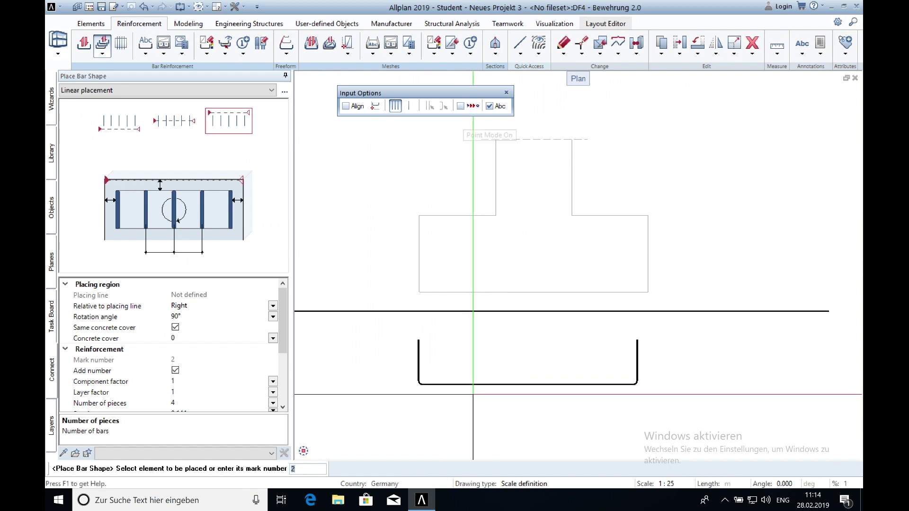
Place ten pieces of bar 2 along a line across the column foundation
left_click(527, 323)
scroll(262, 371, "down", 1)
left_click(196, 371)
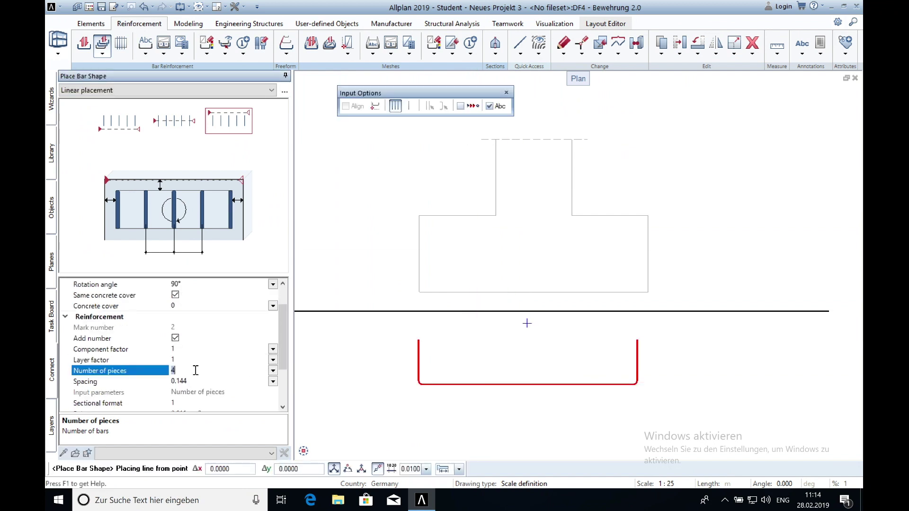
type("10")
scroll(528, 323, "down", 5)
scroll(386, 244, "up", 3)
scroll(385, 244, "up", 3)
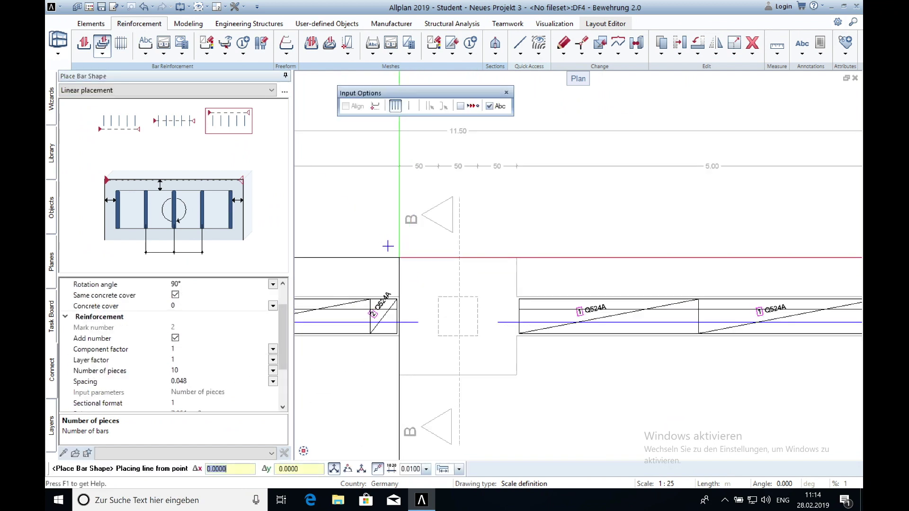
left_click(398, 257)
left_click(505, 248)
left_click(196, 285)
type("0")
Apply 0° rotation and 0.03 cover, show one bar, and place the second set
key("Return")
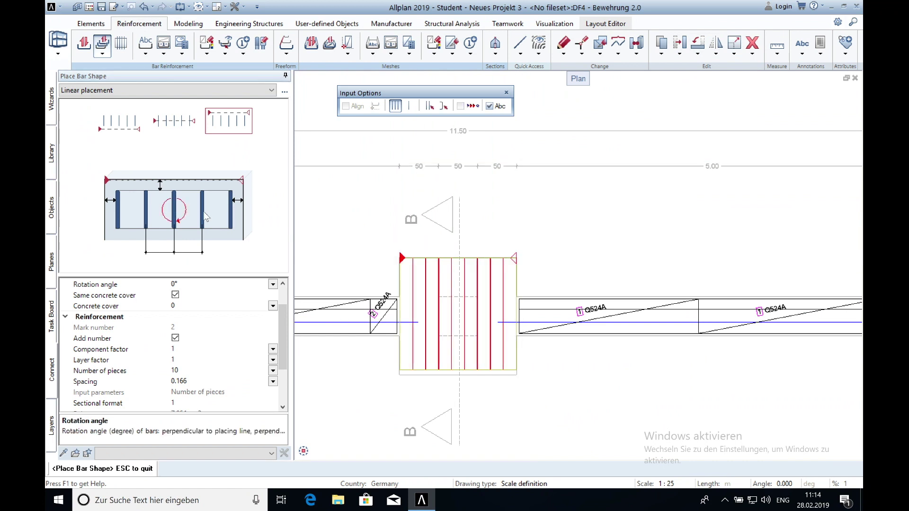
scroll(385, 296, "up", 1)
scroll(428, 291, "up", 2)
left_click(181, 306)
type(".03")
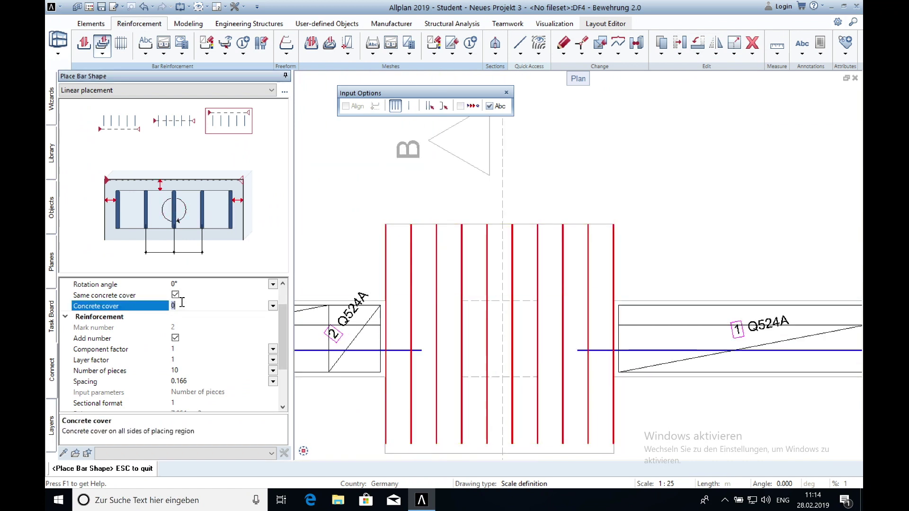
left_click(409, 106)
left_click(609, 234)
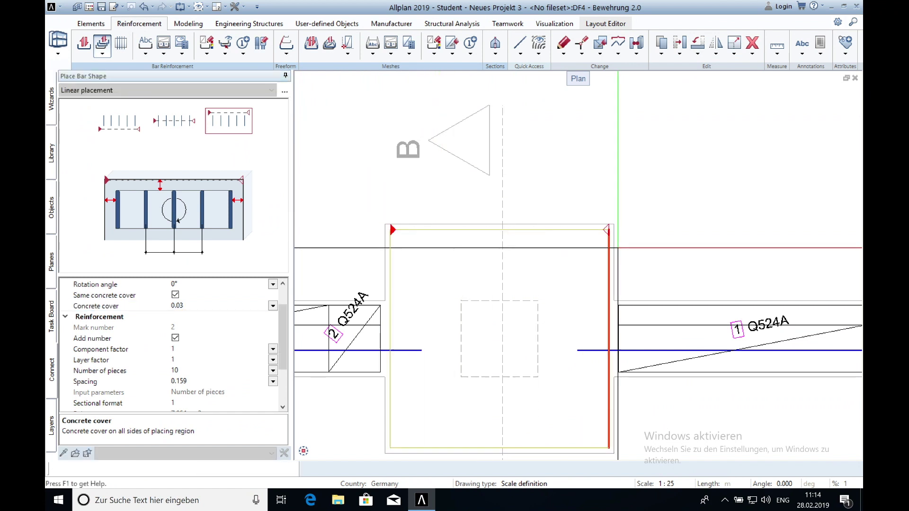
left_click(620, 180)
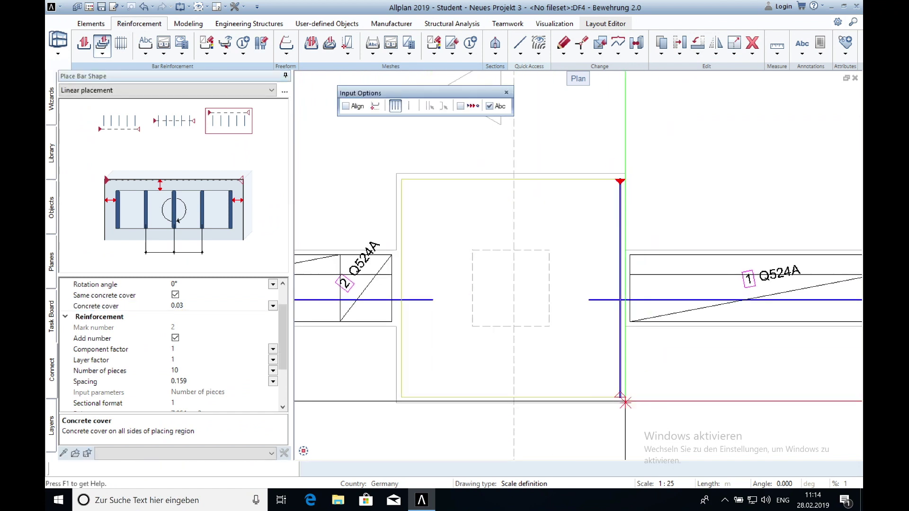
left_click(620, 396)
left_click(512, 180)
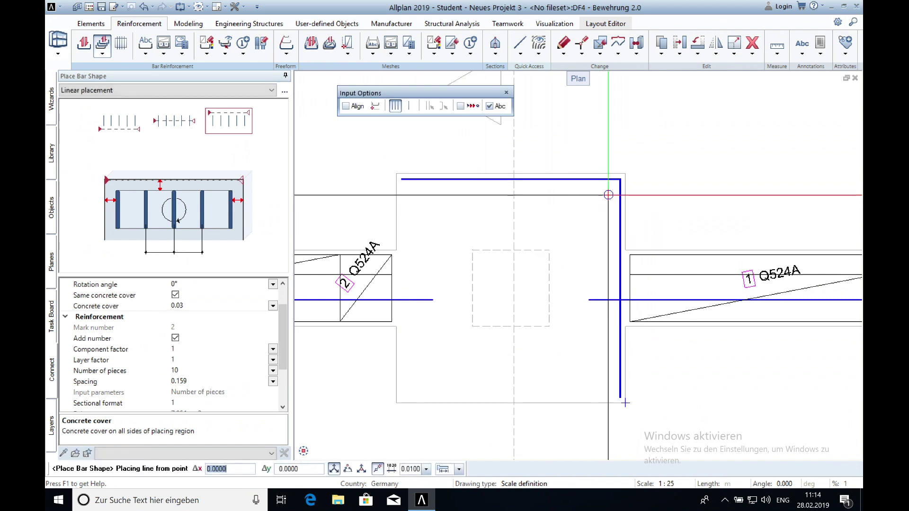
key("Escape")
Label the first bar 2 placement '2 10 ø10-16' with a 1:50 dimension-line label
left_click(271, 91)
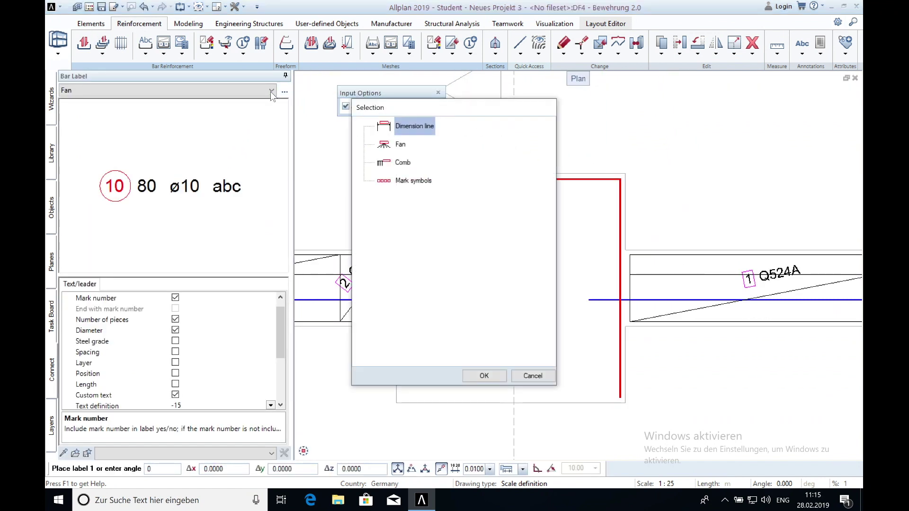
double_click(414, 126)
left_click(661, 484)
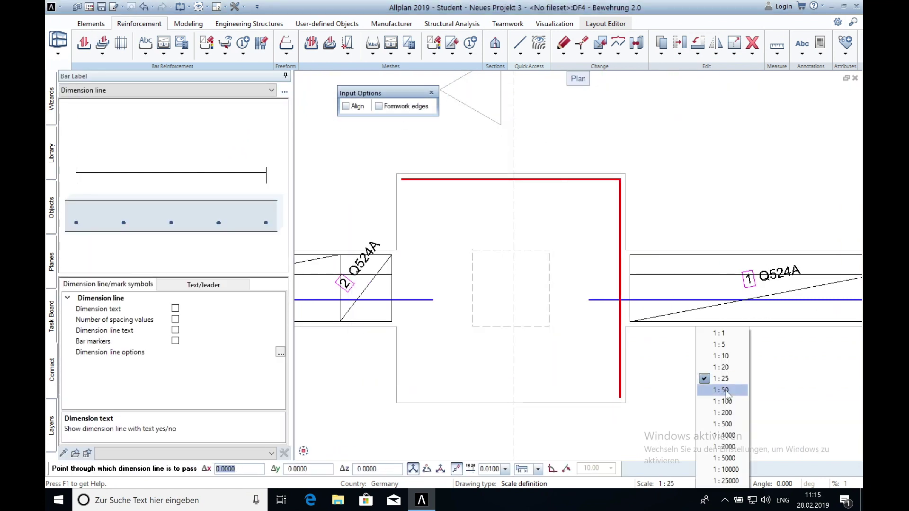
left_click(675, 399)
scroll(663, 146, "down", 3)
scroll(661, 164, "up", 2)
scroll(619, 191, "up", 2)
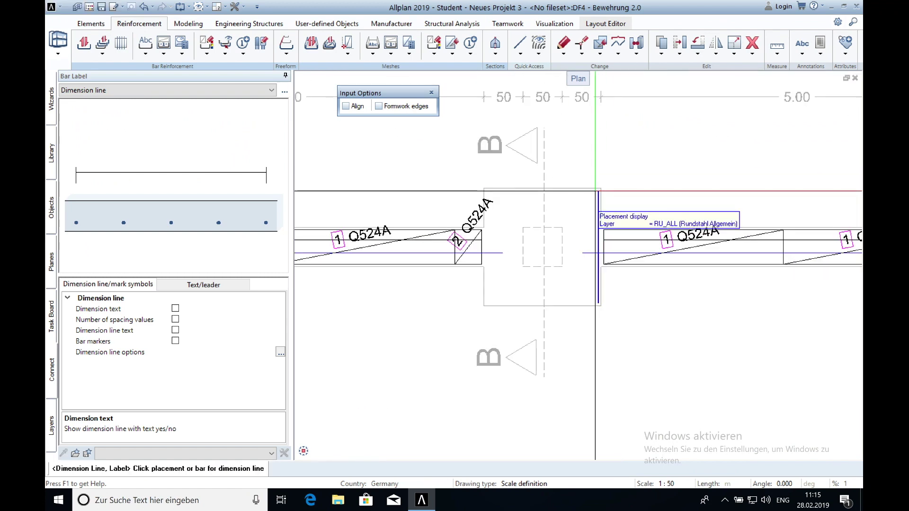
left_click(617, 191)
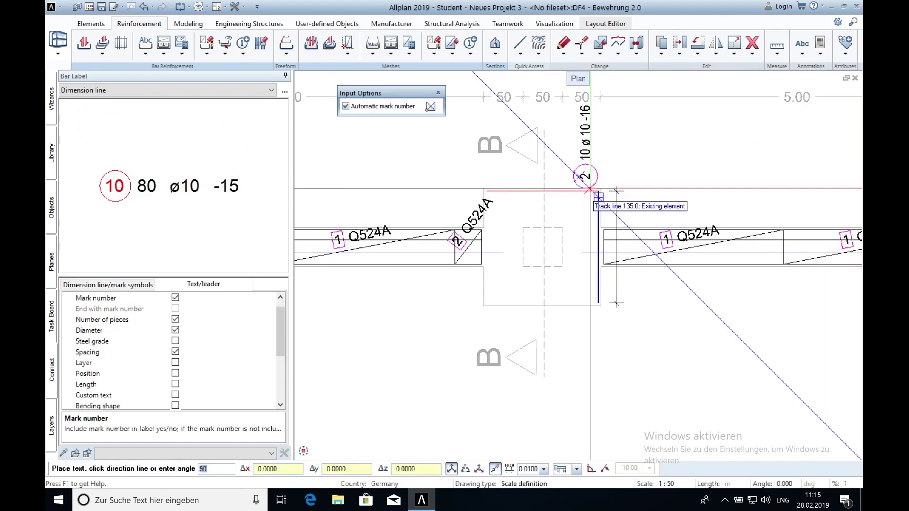
scroll(640, 187, "down", 2)
scroll(639, 188, "up", 3)
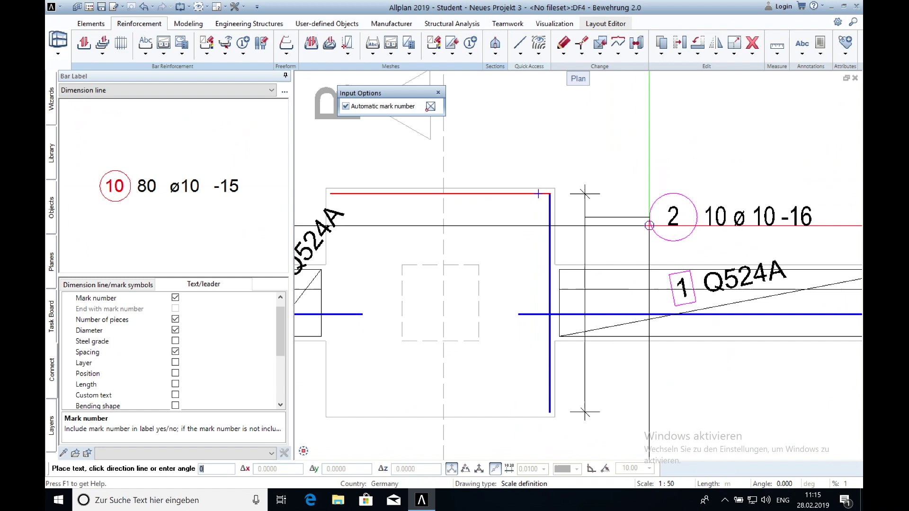
left_click(632, 152)
key("Escape")
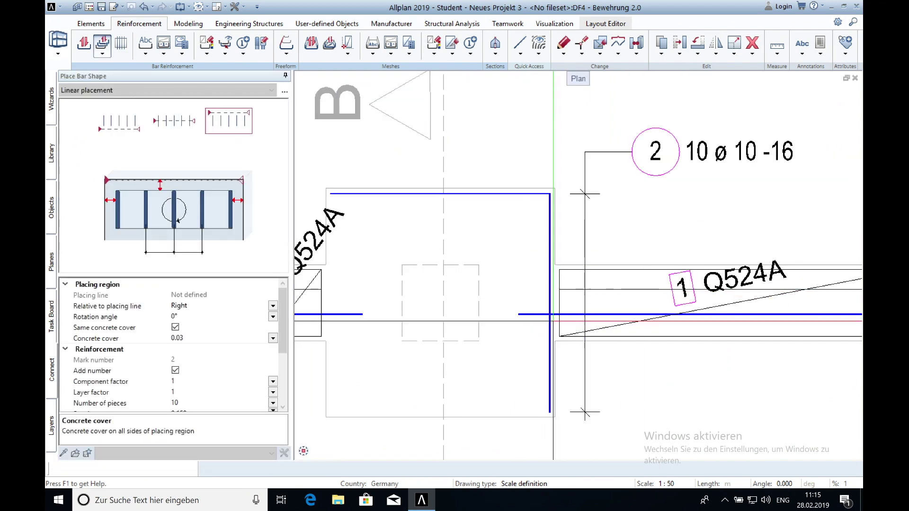
key("Escape")
Label the vertical bar 2 placement with a dimension line below the column foundation
left_click(145, 45)
left_click(550, 306)
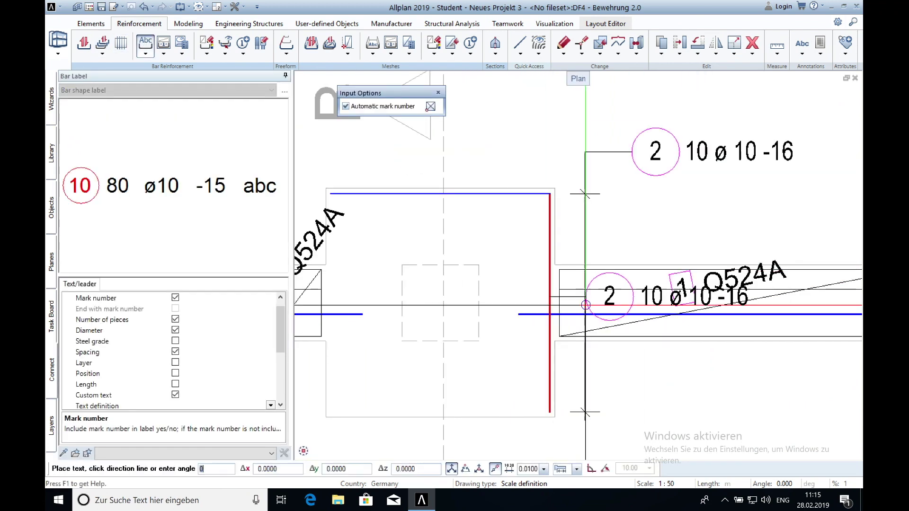
key("Escape")
left_click(145, 45)
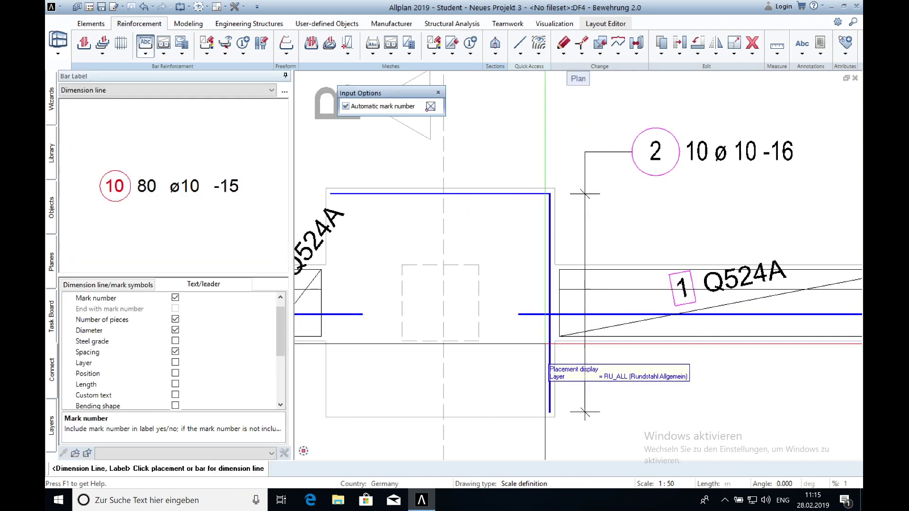
left_click(550, 348)
scroll(587, 298, "down", 2)
left_click(585, 343)
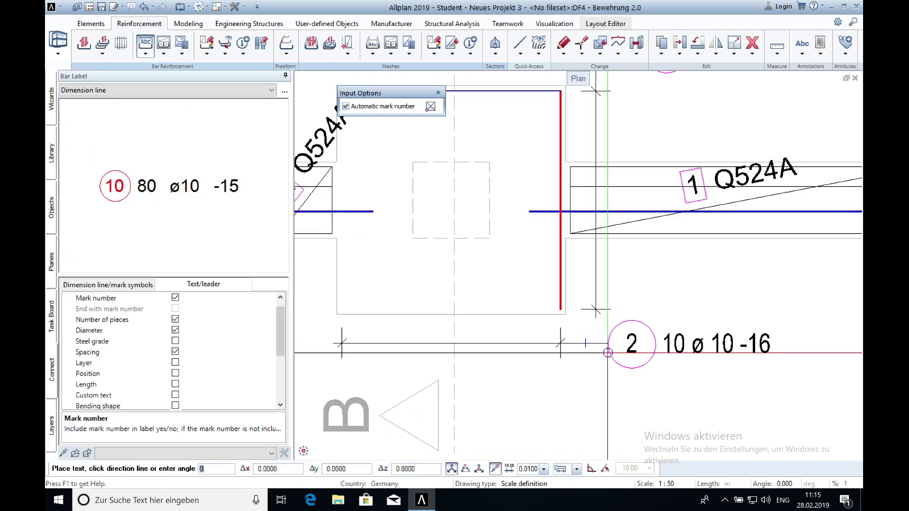
left_click(538, 392)
scroll(539, 286, "down", 2)
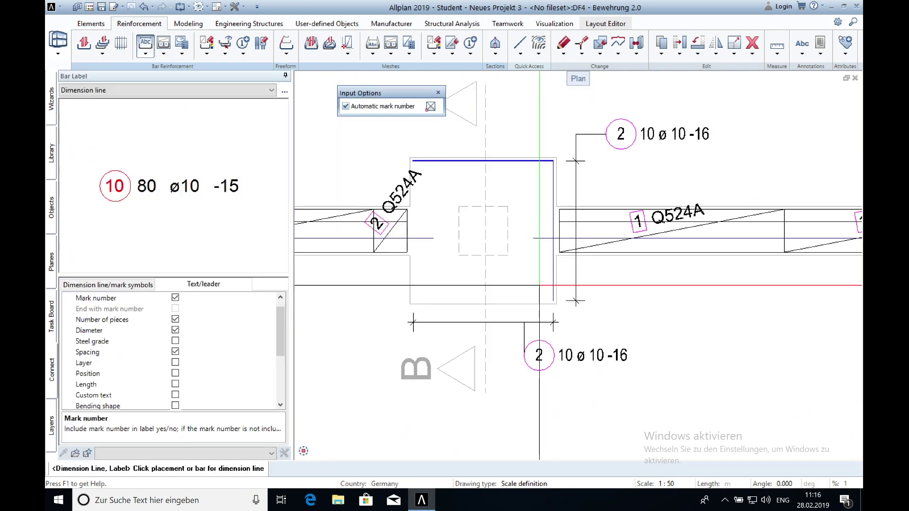
key("Escape")
scroll(525, 289, "down", 2)
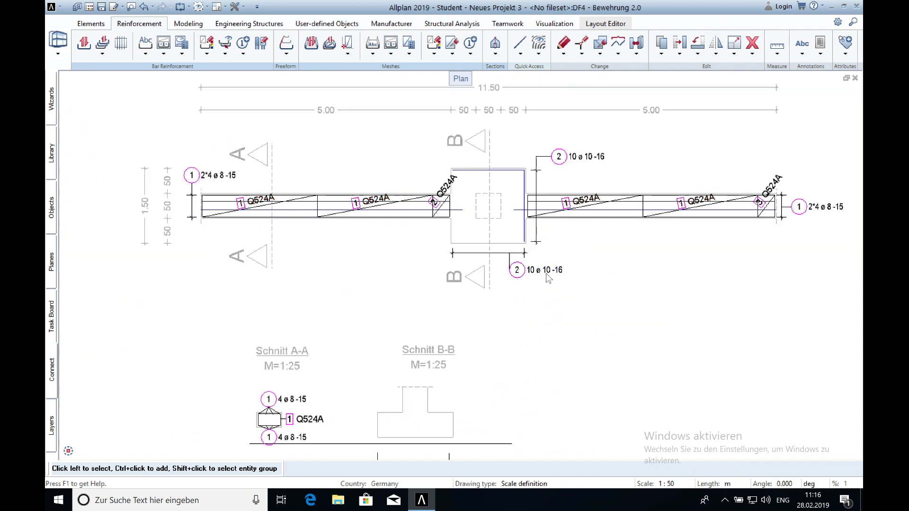
middle_click_drag(548, 279, 459, 248)
scroll(334, 294, "up", 2)
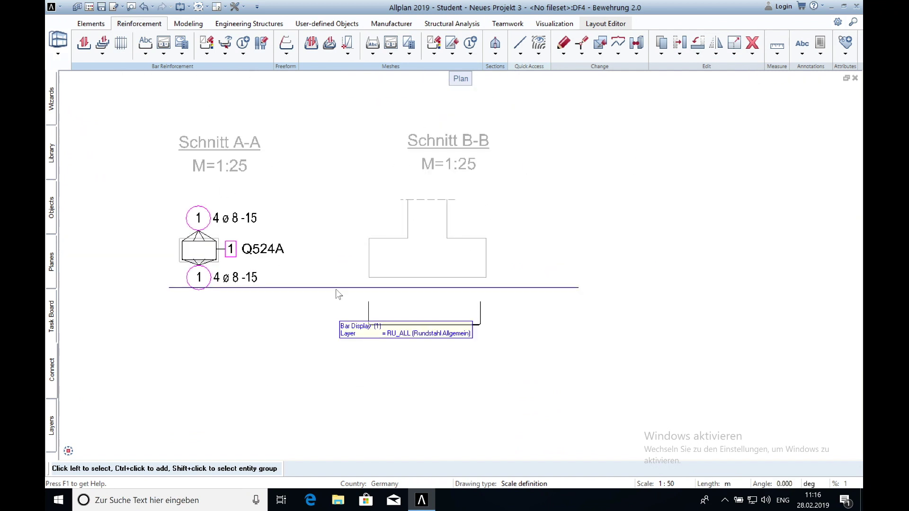
scroll(337, 294, "up", 2)
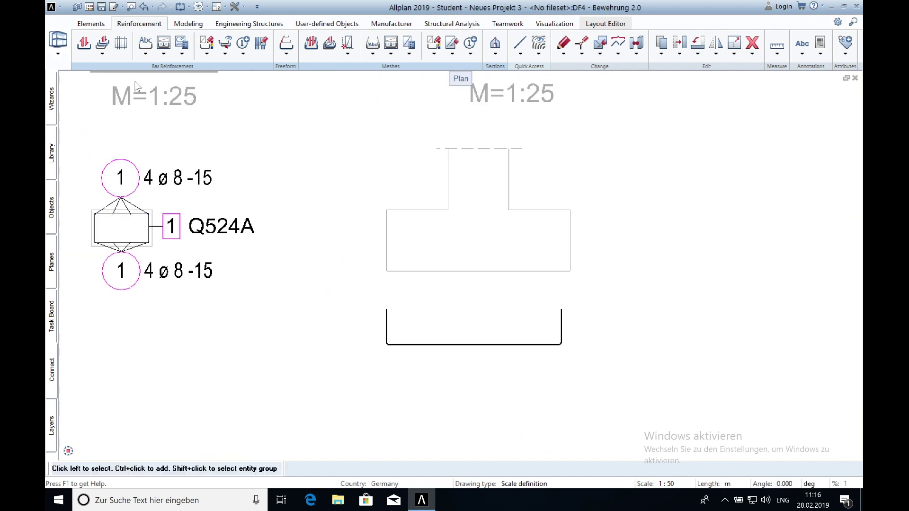
Select bar 2 for section placement without bar numbering and set its viewing direction
left_click(102, 43)
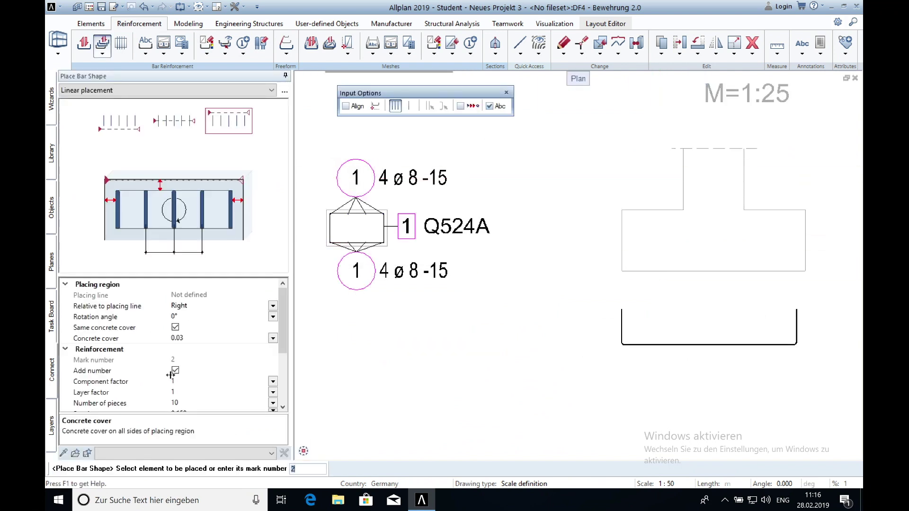
left_click(176, 372)
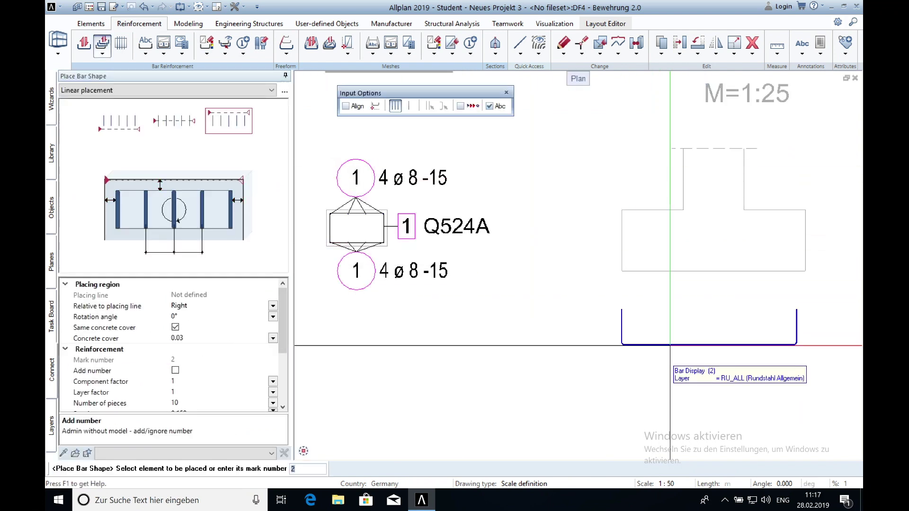
left_click(647, 344)
left_click(618, 334)
middle_click_drag(596, 204, 500, 191)
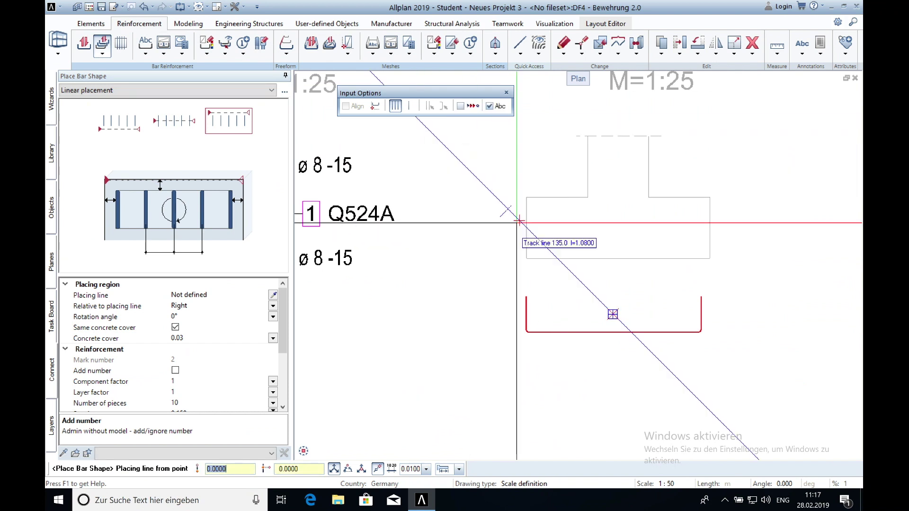
Lay out bar 2 along the footing bottom and place the U-shaped bar in the section
left_click(527, 259)
left_click(709, 259)
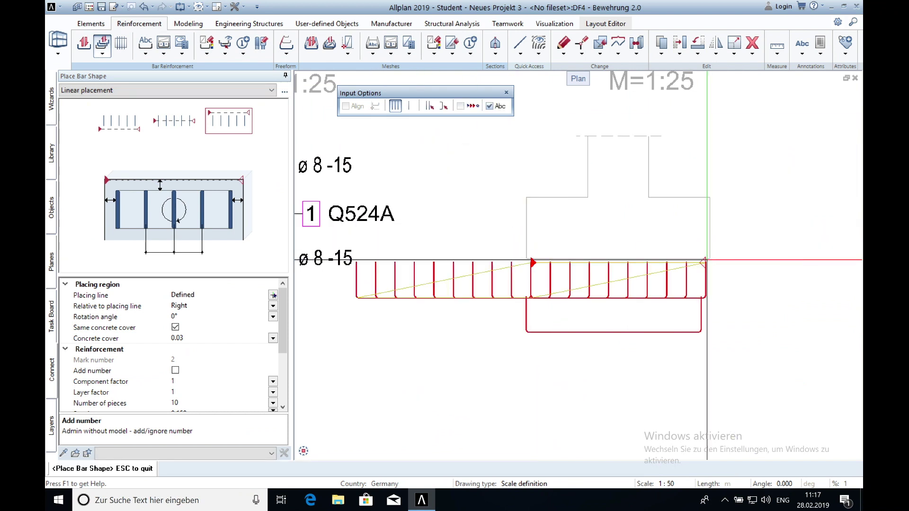
left_click(121, 127)
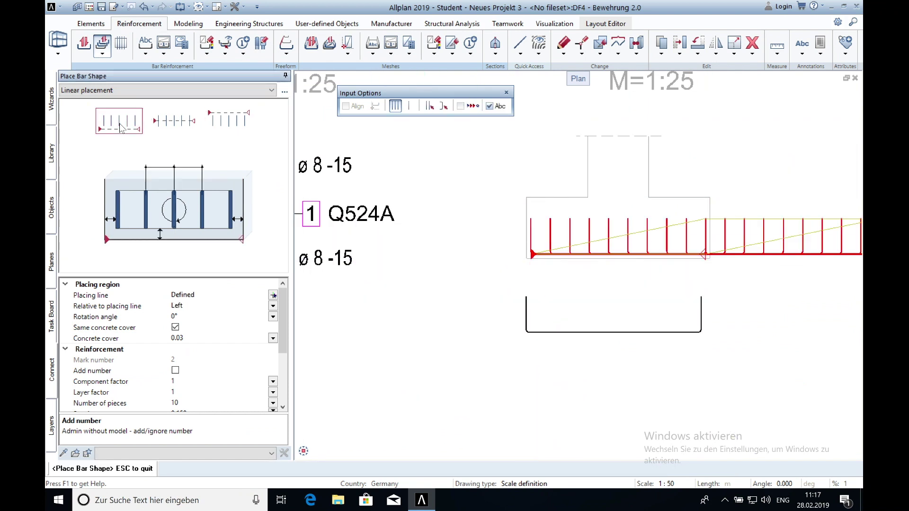
left_click(407, 109)
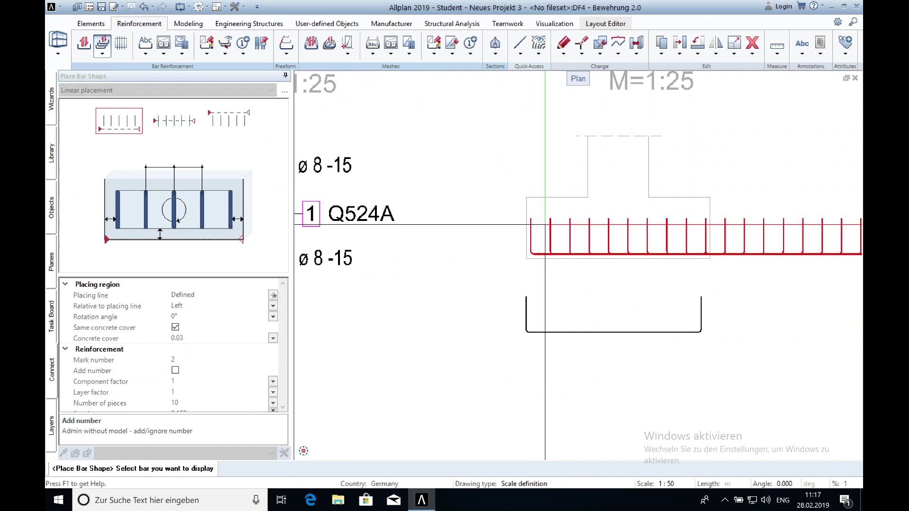
left_click(641, 259)
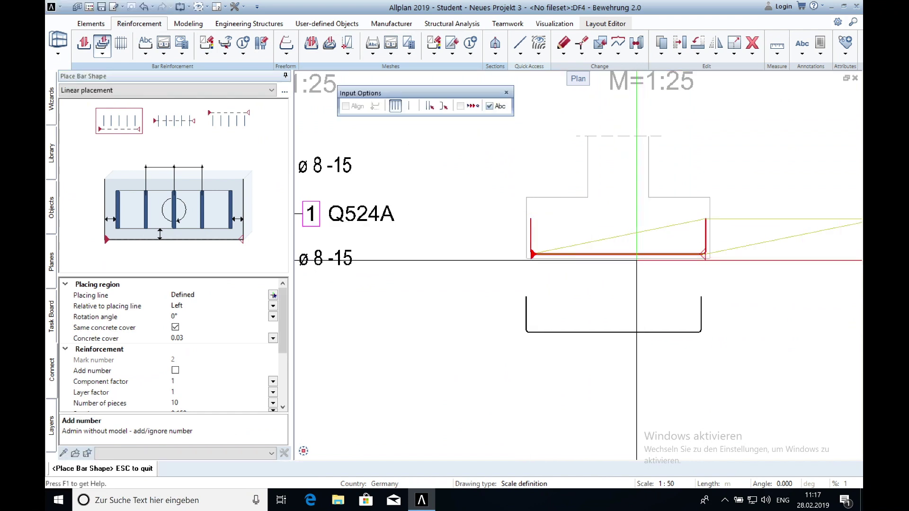
left_click(589, 259)
middle_click_drag(619, 264, 554, 279)
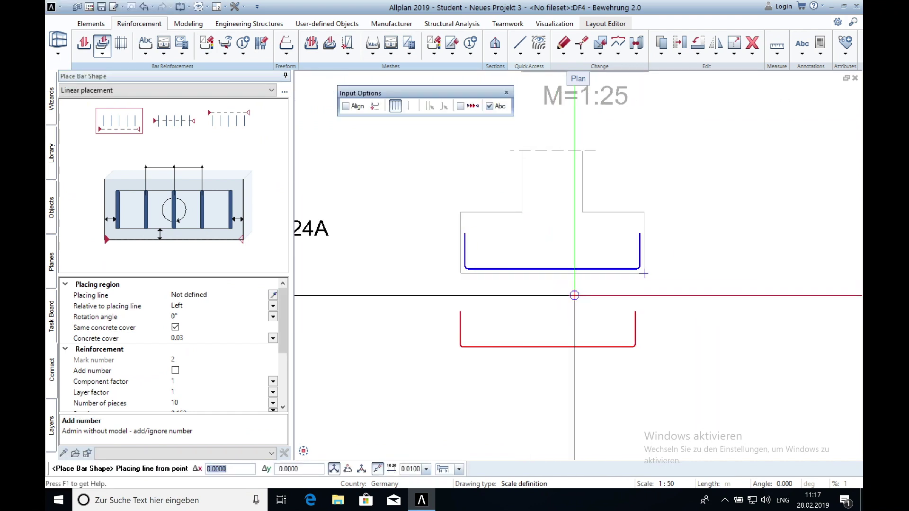
scroll(462, 272, "up", 2)
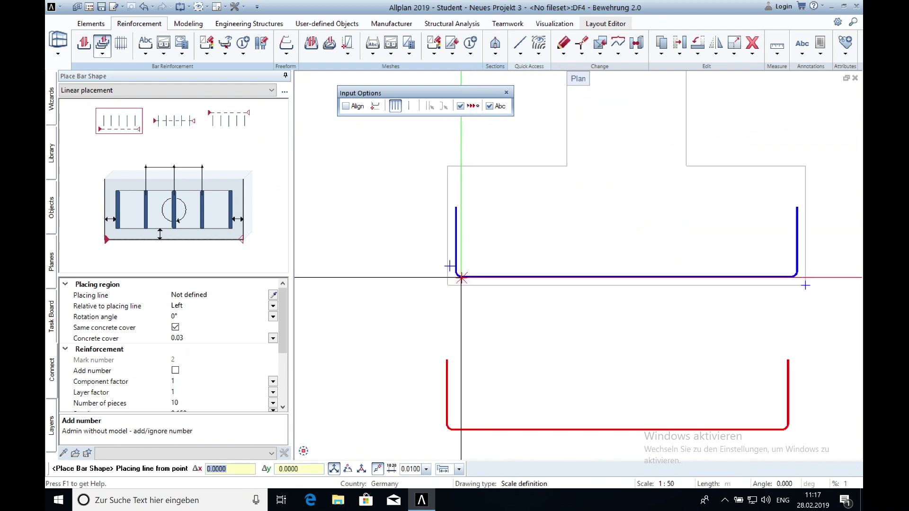
scroll(459, 276, "up", 2)
Draw placing lines between the U-bar's corners to add the bars as dots
left_click(459, 276)
middle_click_drag(459, 275, 533, 249)
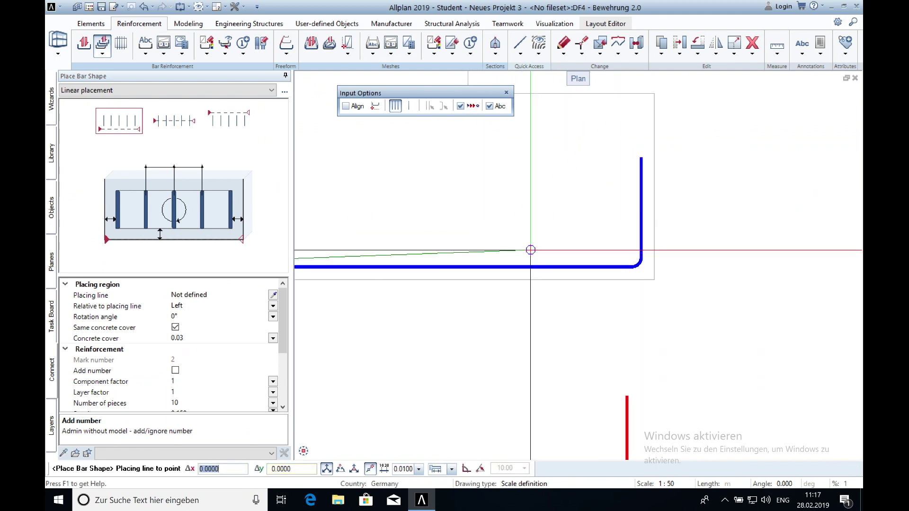
left_click(619, 253)
scroll(709, 259, "down", 3)
middle_click_drag(710, 259, 644, 274)
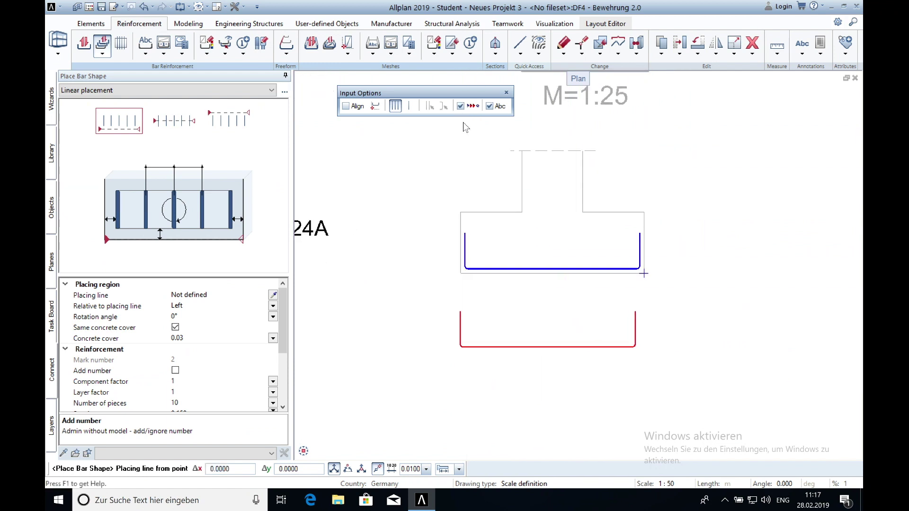
scroll(462, 270, "up", 2)
scroll(460, 274, "up", 2)
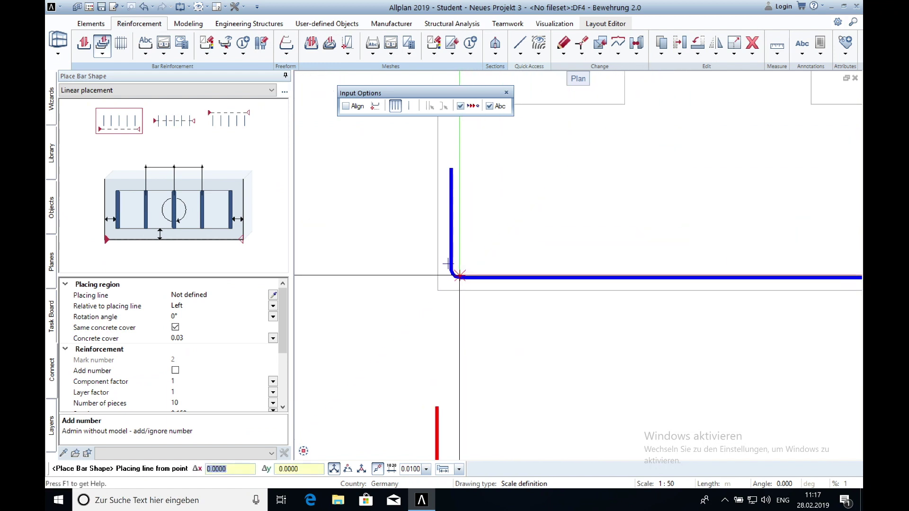
left_click(460, 275)
left_click(619, 254)
mouse_move(619, 254)
middle_mouse_down()
mouse_move(510, 202)
mouse_move(706, 168)
middle_mouse_up()
Use a single concrete cover of 0 for all sides and finish placing the dotted bars
left_click(175, 328)
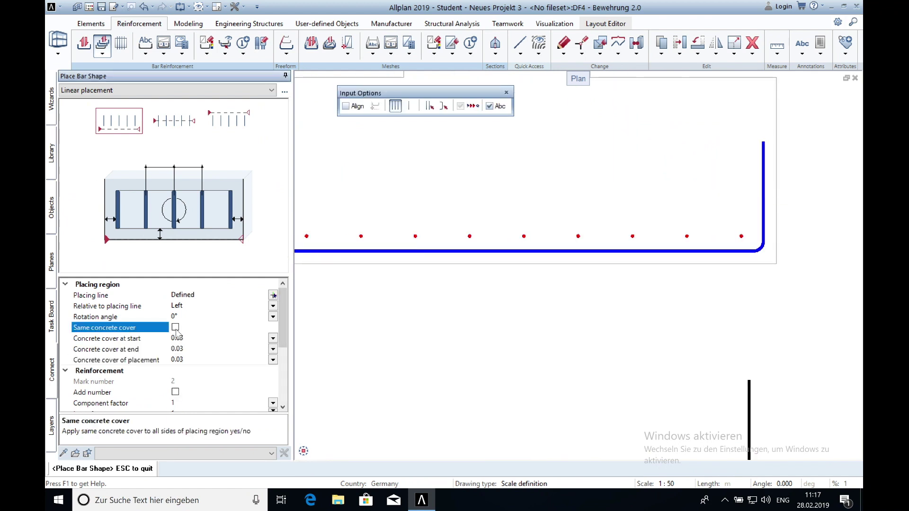
left_click(174, 328)
left_click(179, 338)
key("Return")
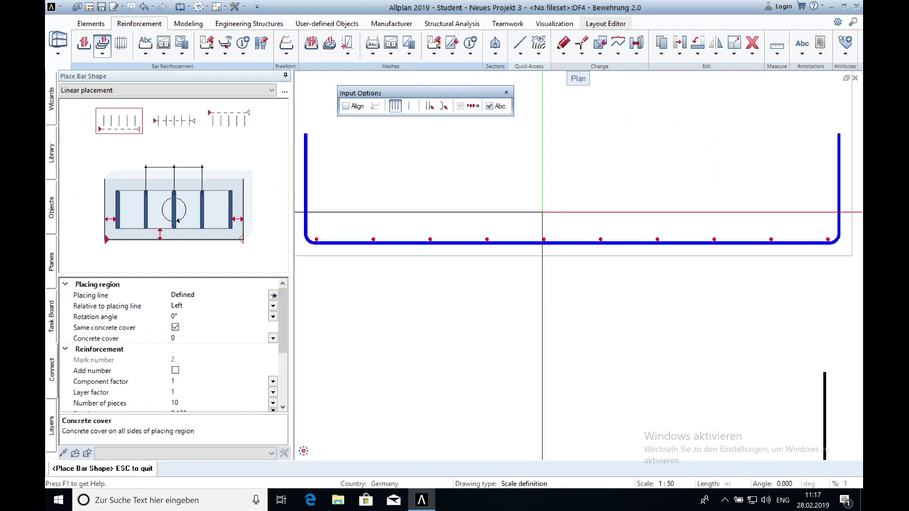
scroll(219, 339, "down", 1)
scroll(430, 277, "down", 1)
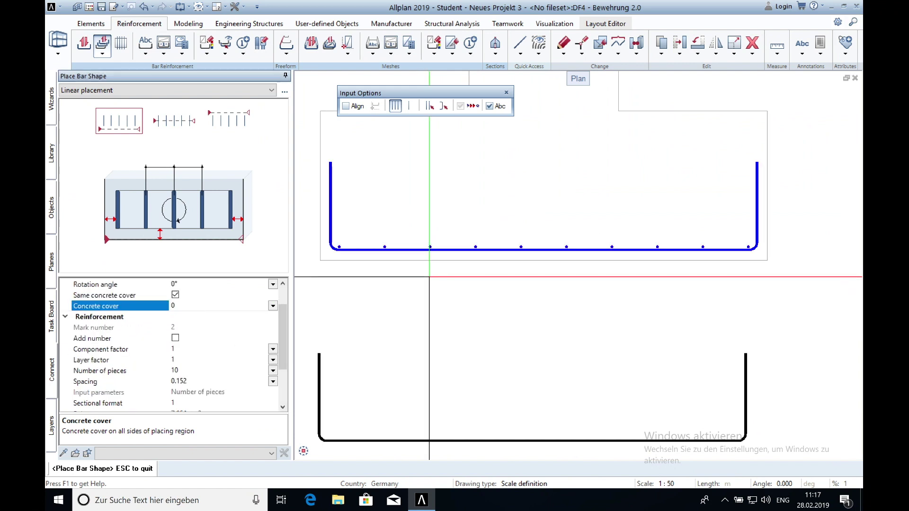
left_click(429, 277)
left_click(429, 276)
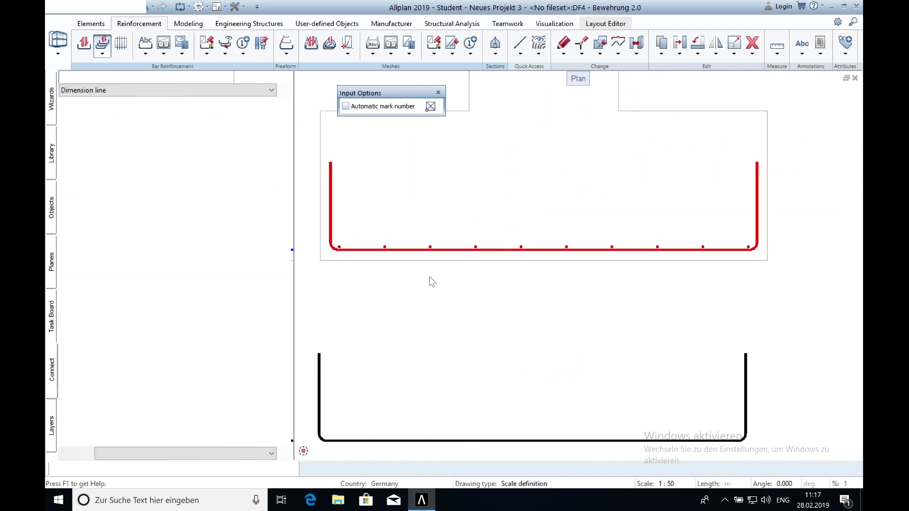
middle_click_drag(442, 272, 507, 264)
key("Escape")
key("Escape")
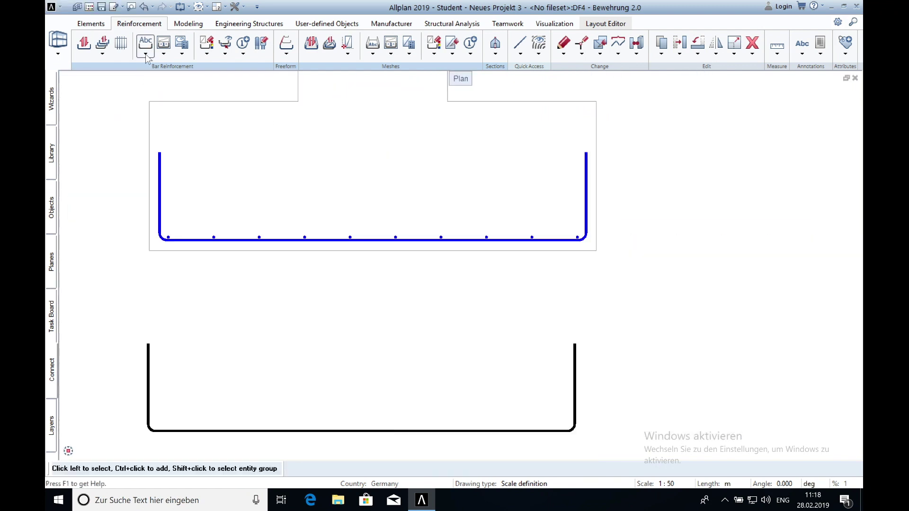
Label bar 2 with text '-16': a fanned label below the section and one to the right
left_click(146, 46)
left_click(396, 181)
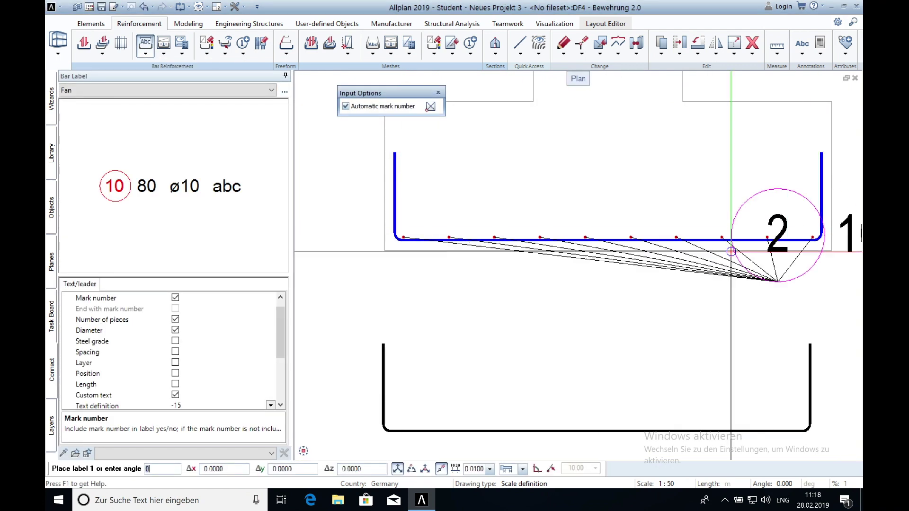
scroll(481, 298, "down", 2)
scroll(576, 265, "down", 1)
scroll(576, 264, "down", 3)
scroll(576, 265, "up", 4)
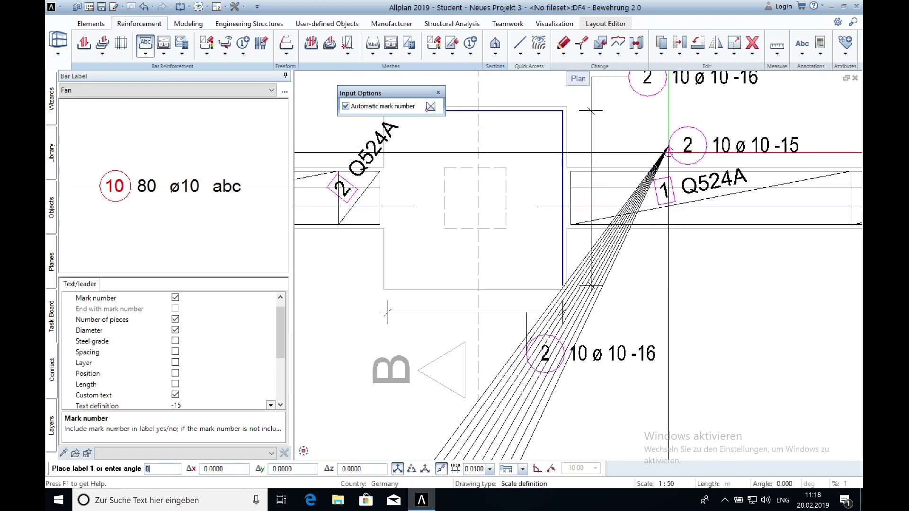
scroll(576, 265, "down", 3)
scroll(552, 291, "down", 2)
scroll(497, 298, "up", 4)
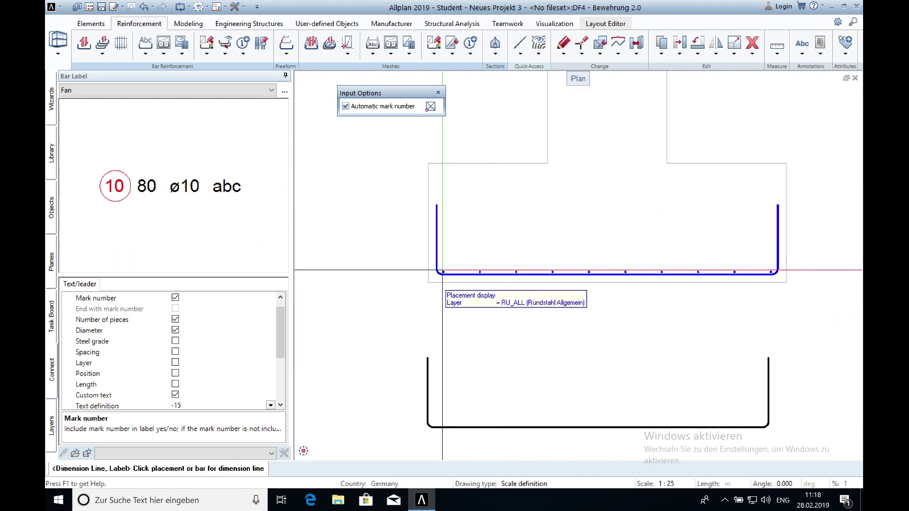
left_click(197, 404)
key("BackSpace")
type("6")
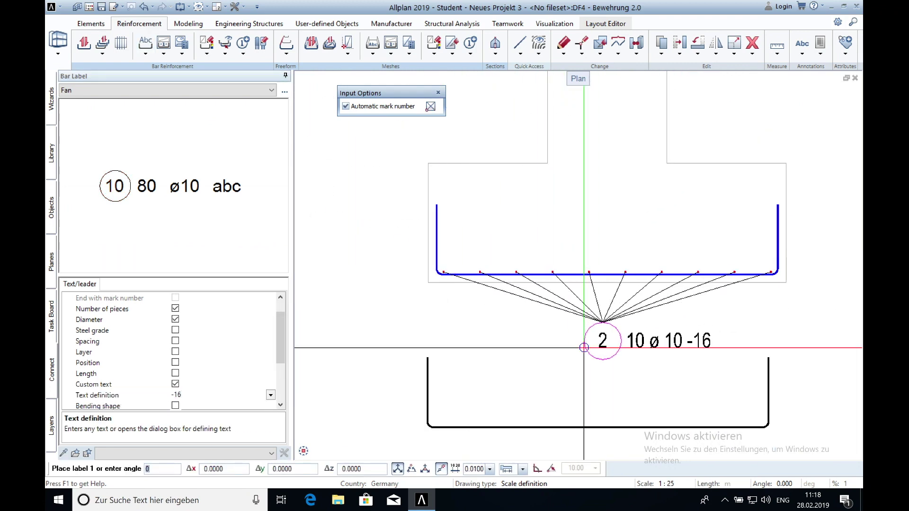
middle_click_drag(604, 340, 504, 332)
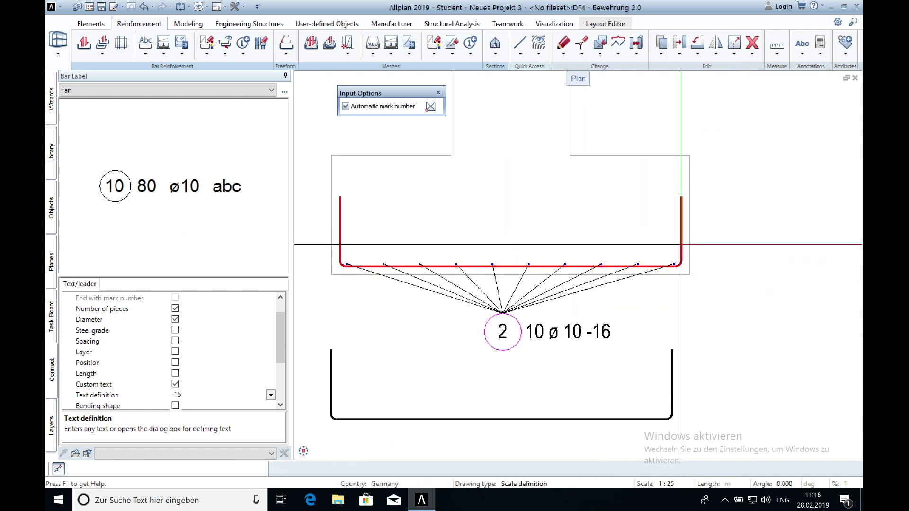
left_click(719, 244)
key("Escape")
scroll(377, 281, "down", 1)
scroll(398, 227, "down", 1)
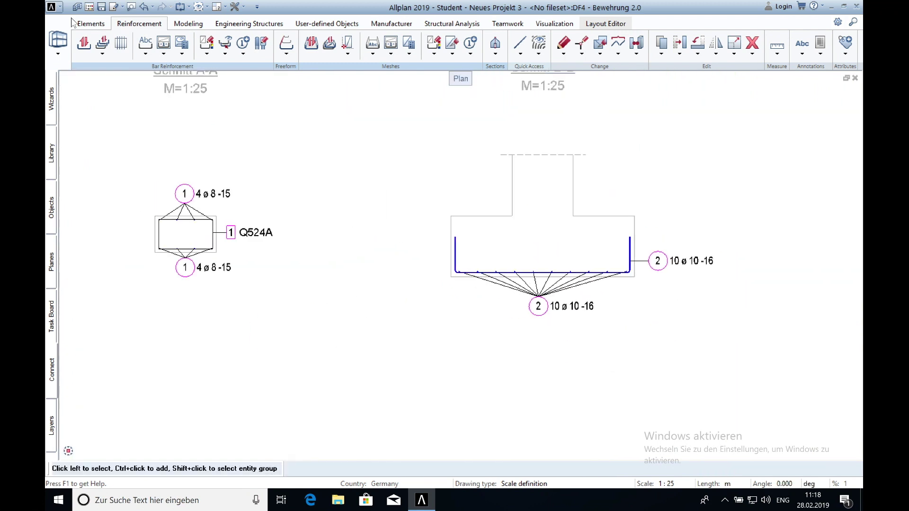
scroll(420, 174, "down", 1)
left_click(85, 46)
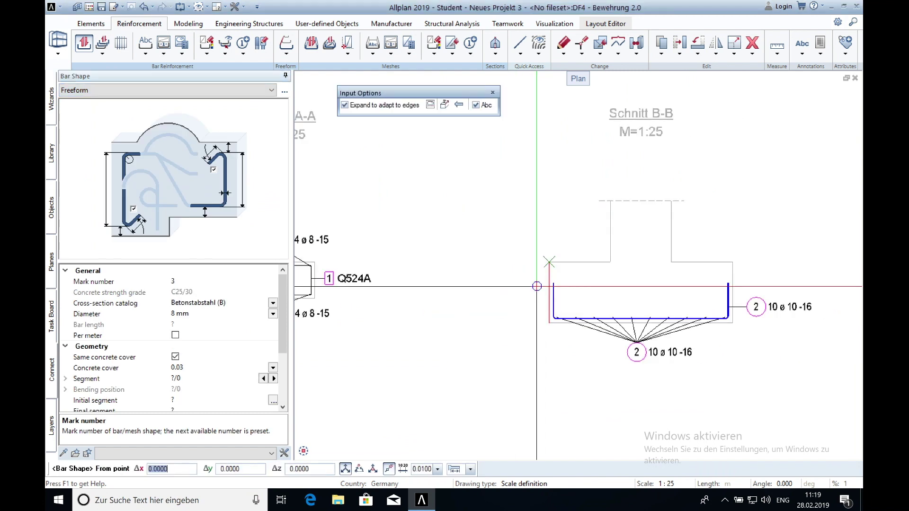
Draw the new mark-3 bar shape with a short horizontal and a vertical leg
left_click(582, 257)
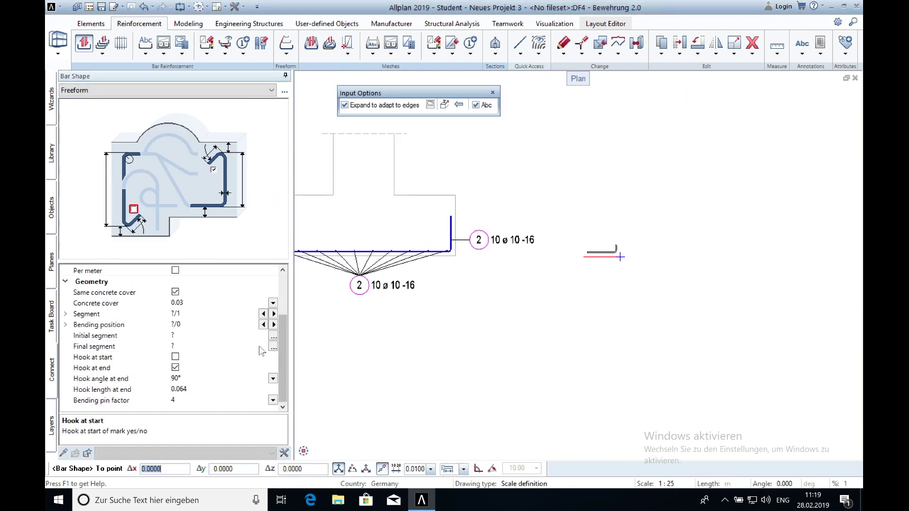
left_click(621, 257)
key("Return")
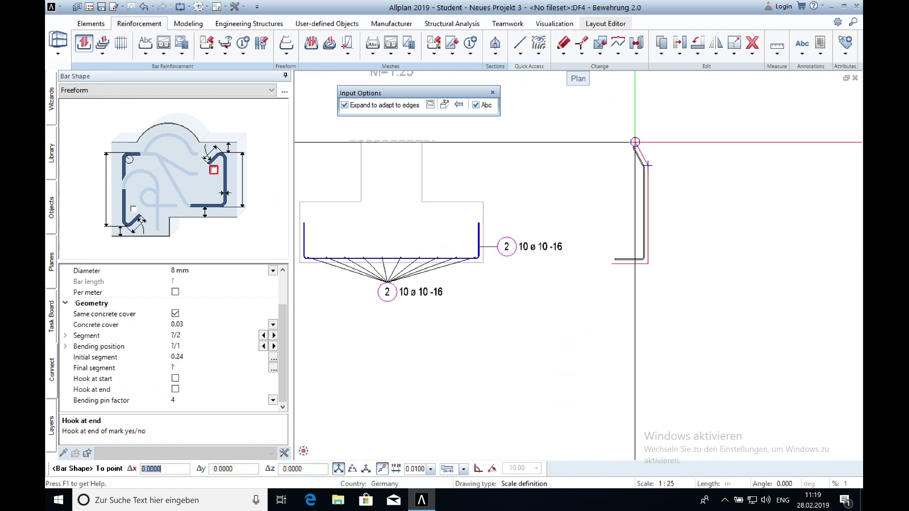
key("Escape")
key("Escape")
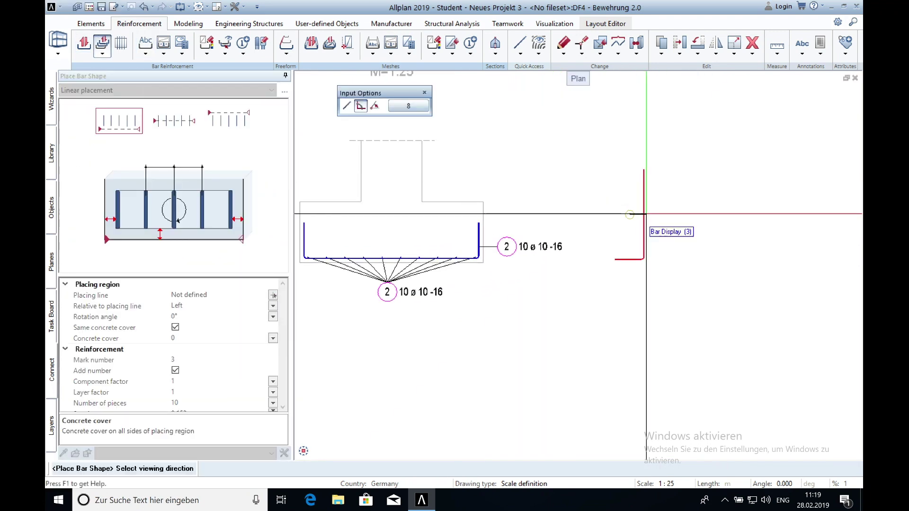
scroll(593, 200, "down", 3)
scroll(532, 228, "up", 5)
Lay out four mark-3 bars along a footing side with zero placement cover
left_click(533, 228)
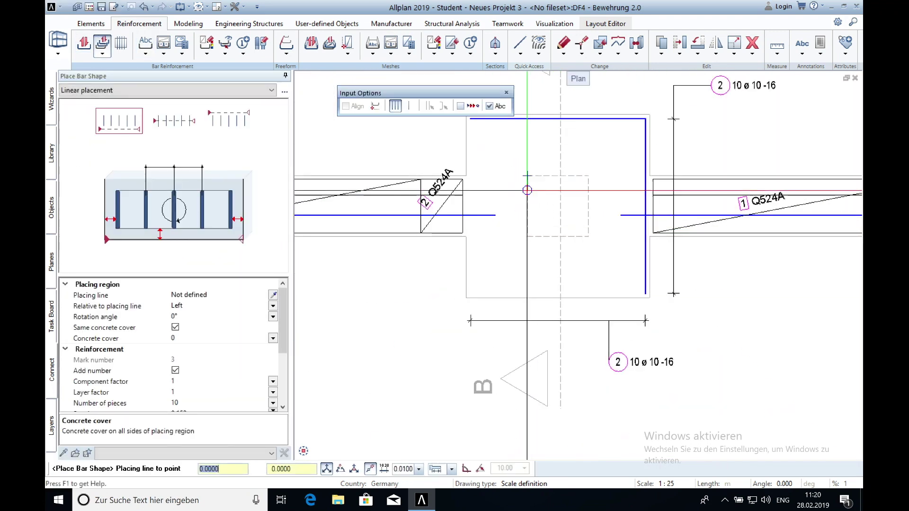
left_click(528, 176)
scroll(520, 215, "up", 2)
left_click(183, 339)
key("Return")
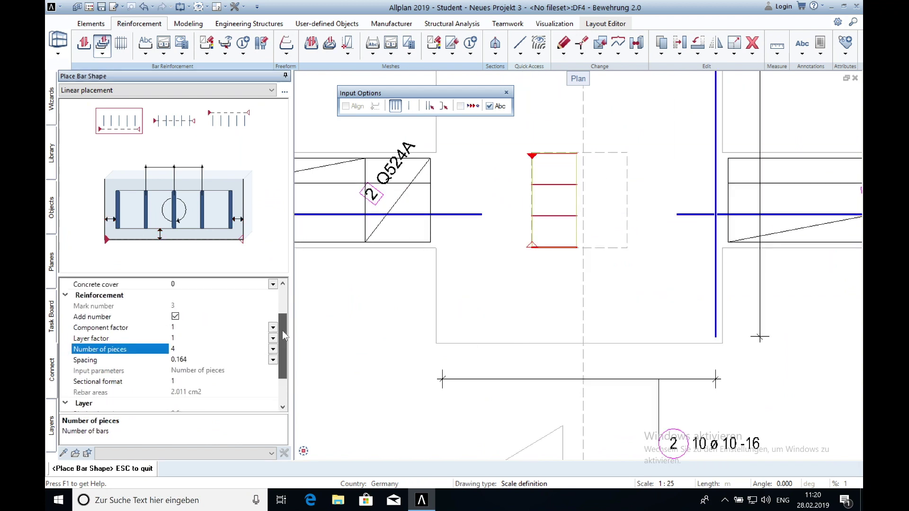
scroll(283, 330, "up", 3)
left_click(178, 327)
key("Return")
left_click(174, 315)
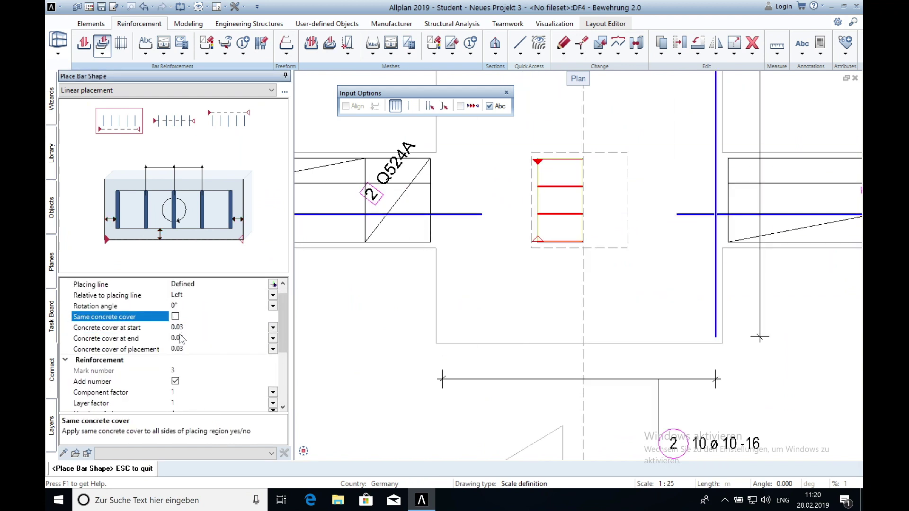
left_click(186, 347)
type("0")
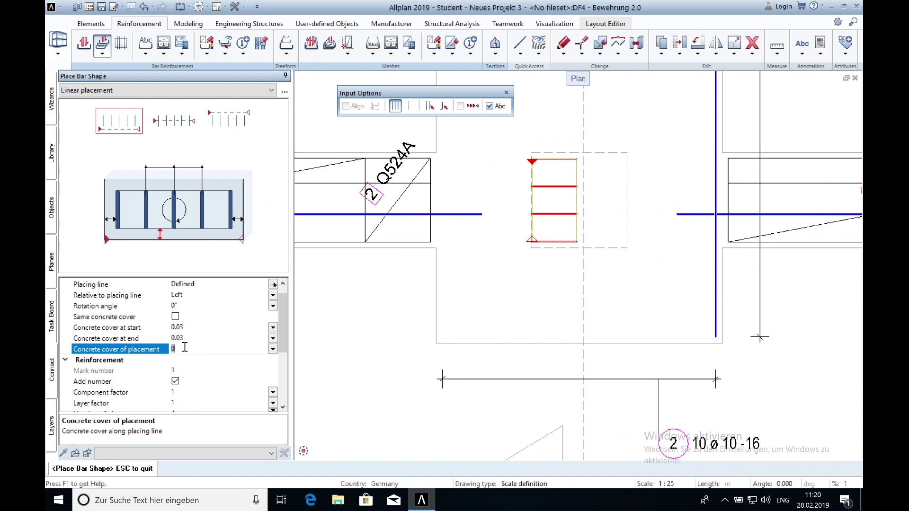
key("Return")
scroll(184, 348, "down", 1)
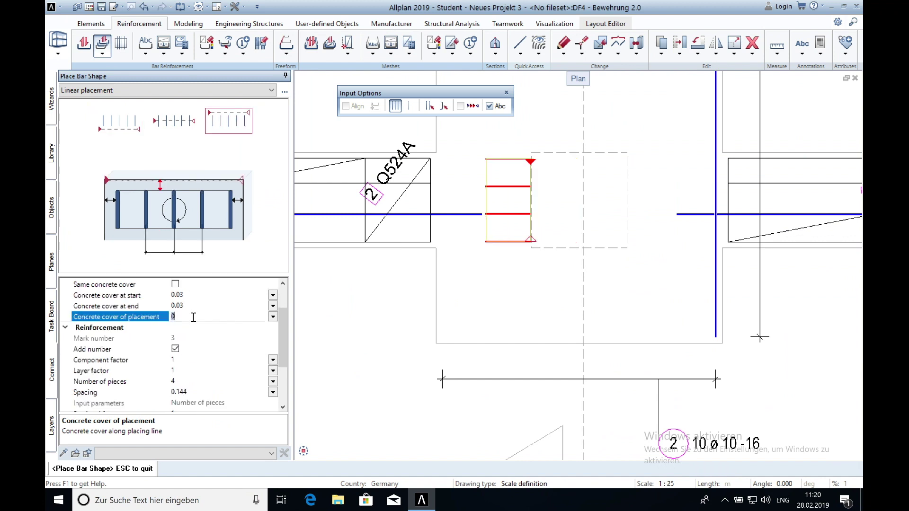
type("-0.03")
Place the rows of four bars along the sides of the column footing
key("Escape")
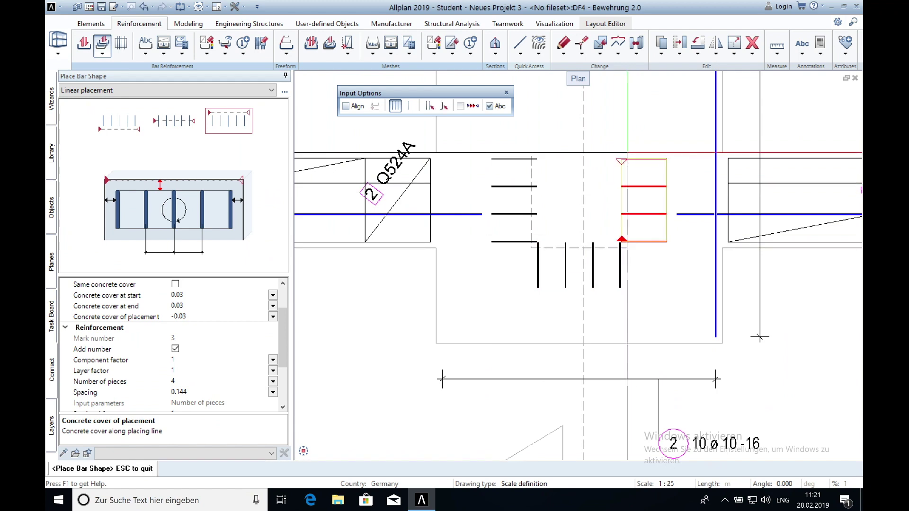
left_click(592, 185)
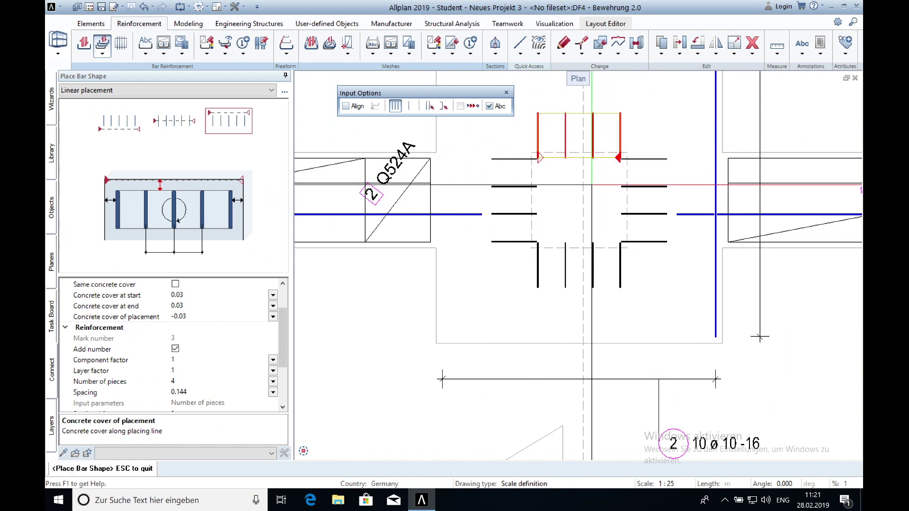
key("Escape")
scroll(592, 186, "down", 2)
key("Escape")
scroll(370, 122, "up", 1)
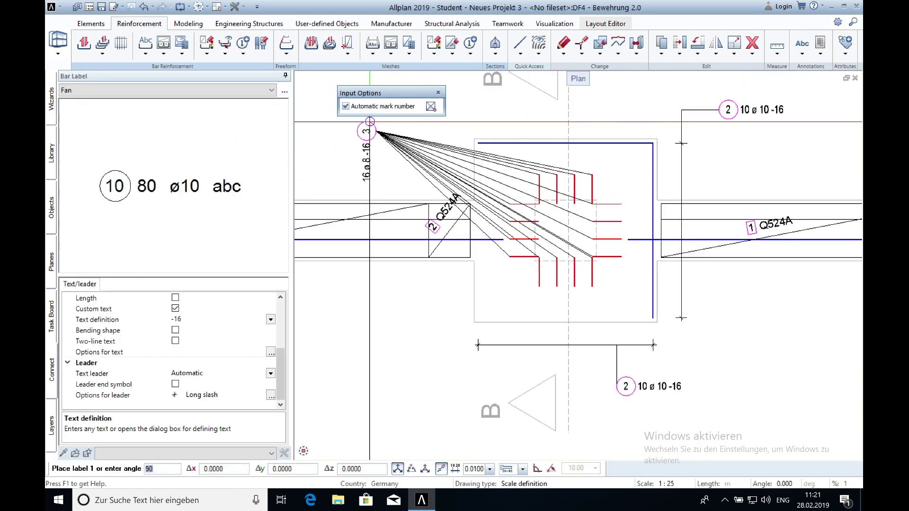
Add a dimension-line label '3 16 ø 8 -15' with custom text and no spacing to the mark-3 bars
key("Escape")
left_click(490, 234)
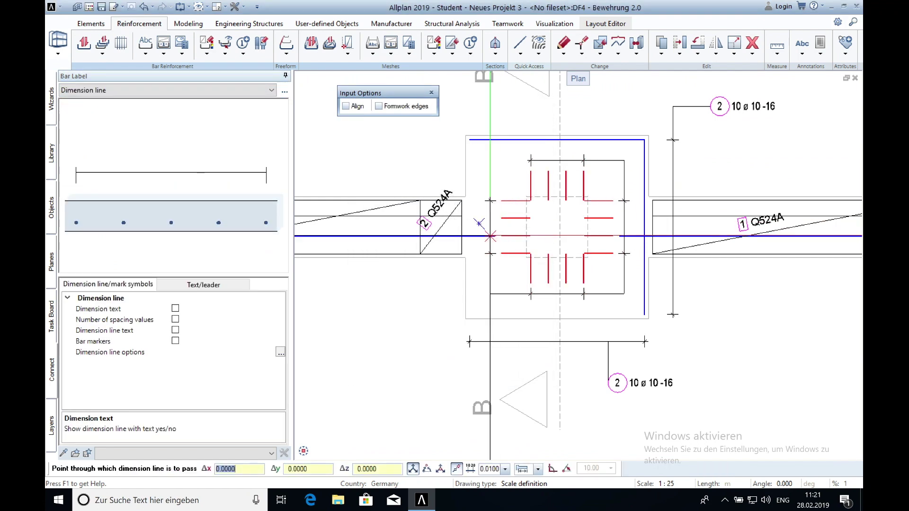
left_click(494, 234)
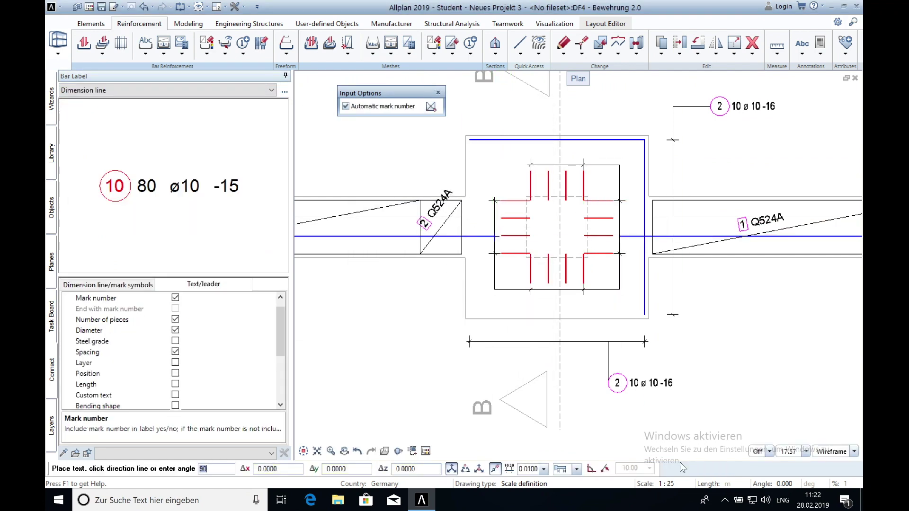
scroll(561, 227, "up", 1)
scroll(590, 341, "down", 1)
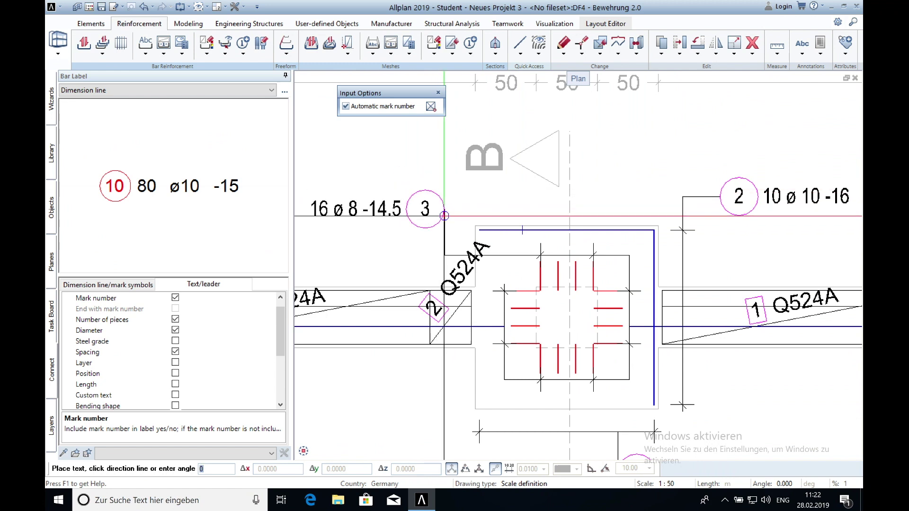
scroll(213, 341, "down", 2)
left_click(175, 351)
left_click(192, 362)
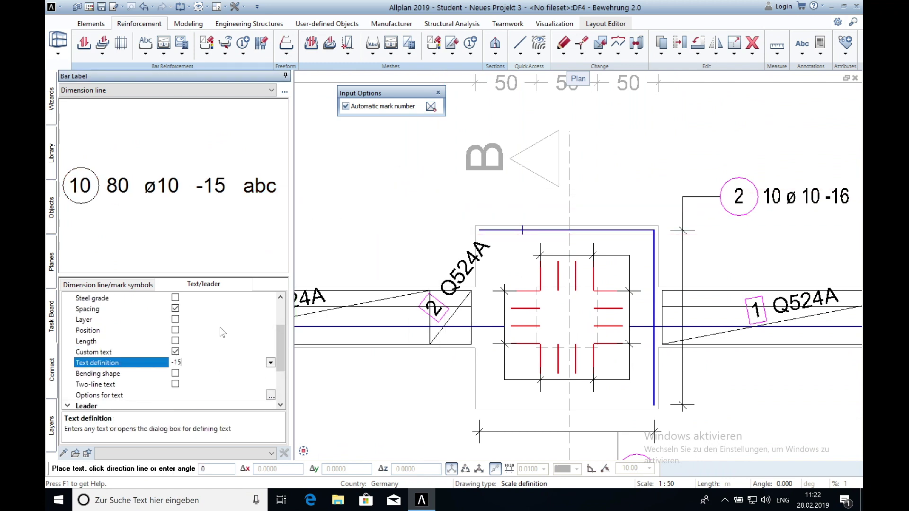
type("-15")
scroll(213, 342, "up", 2)
left_click(175, 341)
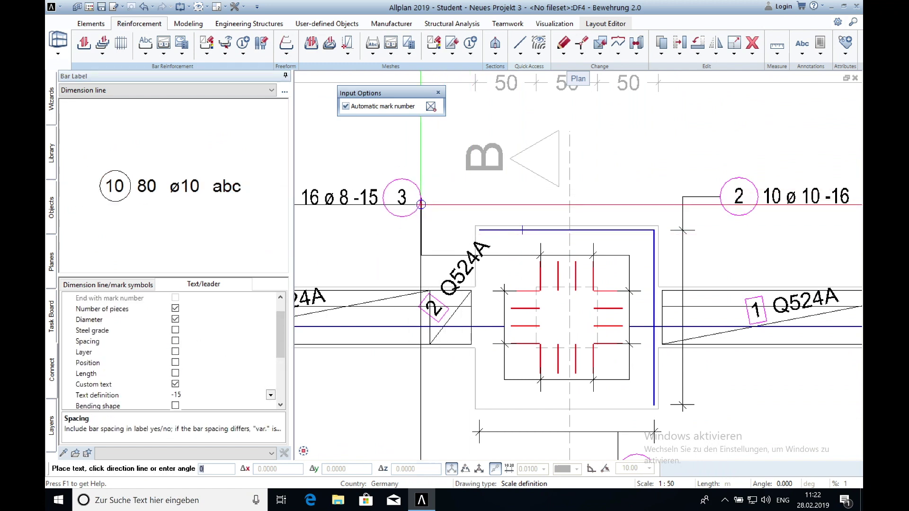
left_click(436, 210)
key("Escape")
scroll(592, 305, "down", 2)
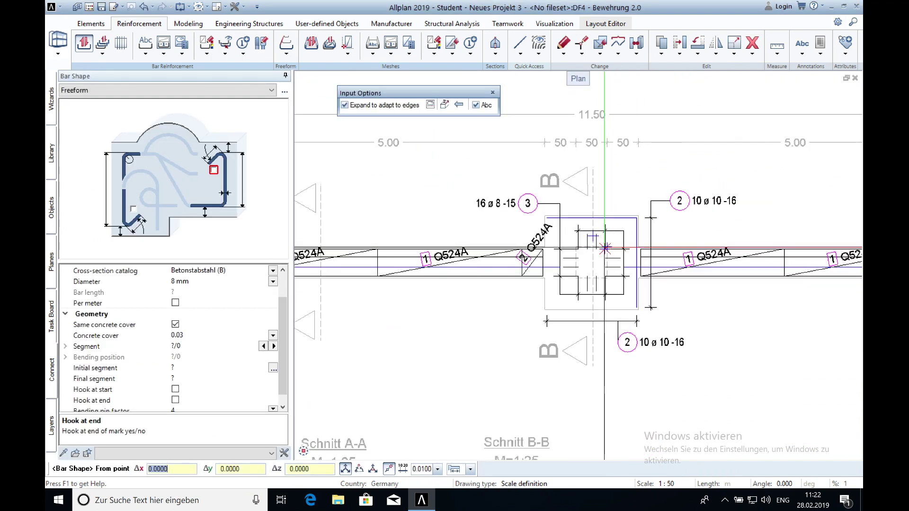
Place four vertical mark-3 bars in the column stub of section B-B with adjusted covers
key("Escape")
scroll(592, 304, "up", 3)
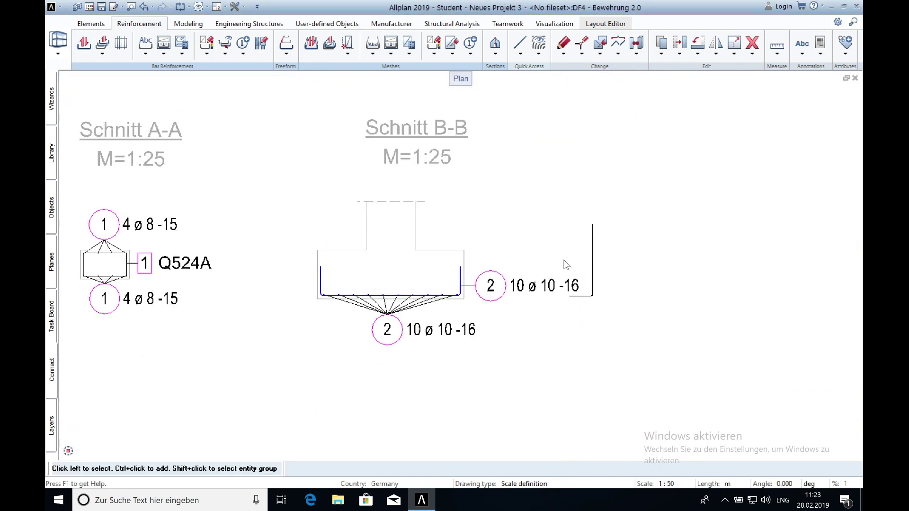
scroll(566, 264, "up", 2)
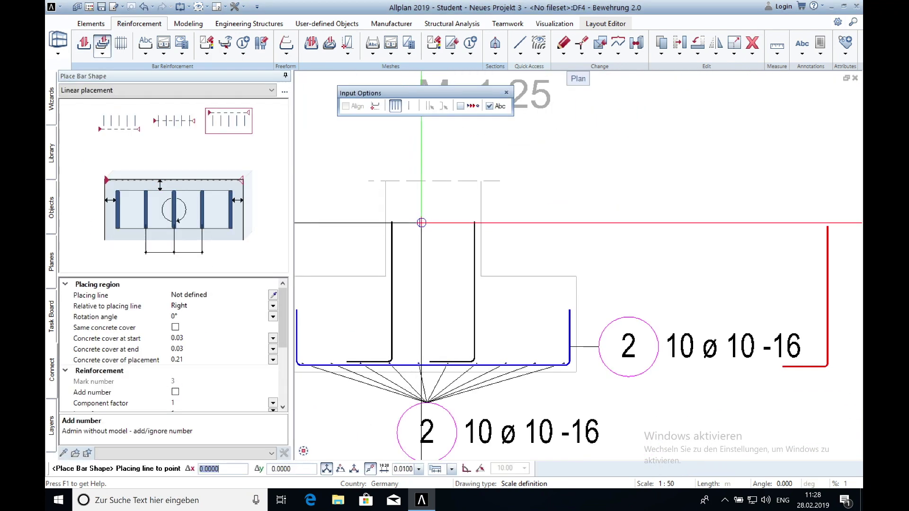
left_click(422, 223)
left_click(182, 360)
left_click(176, 327)
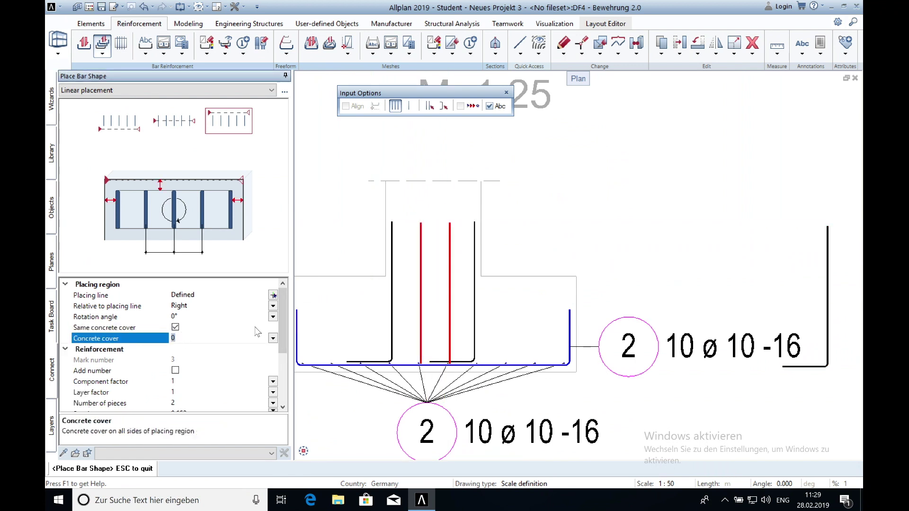
left_click(176, 328)
type("-0.01")
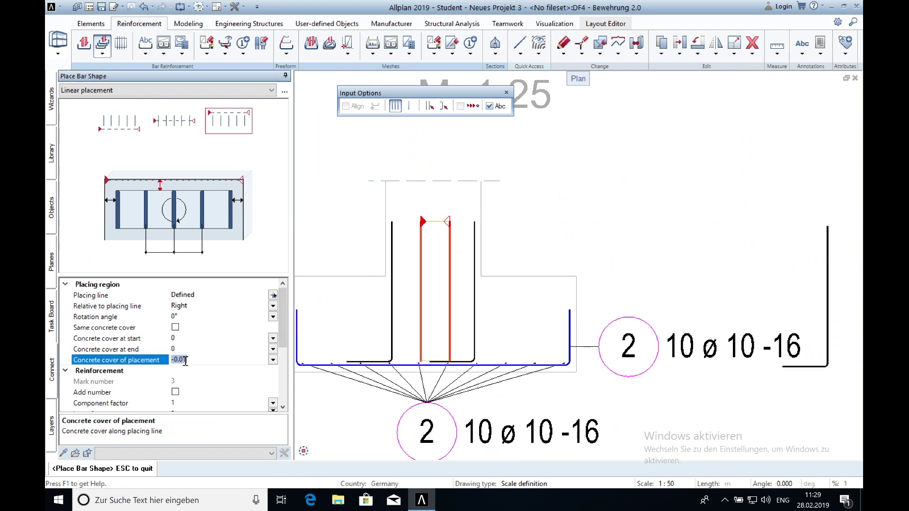
key("Return")
scroll(658, 429, "down", 3)
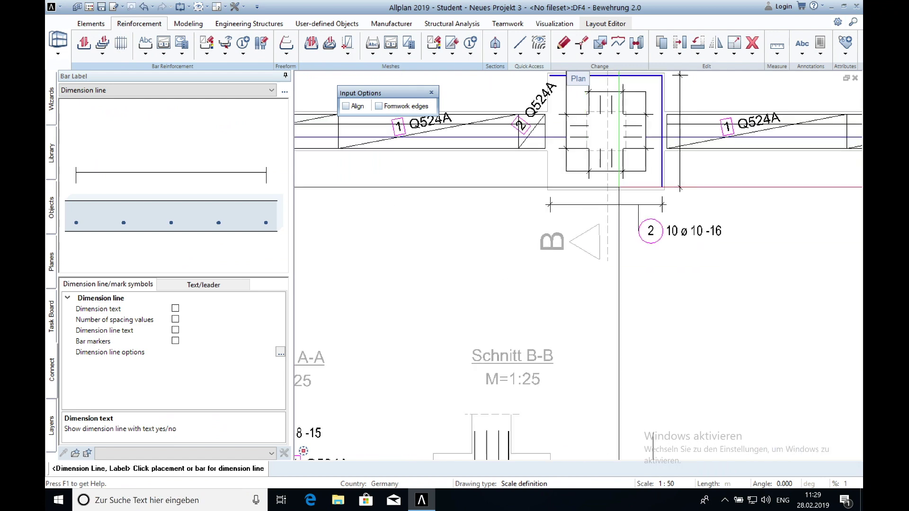
scroll(657, 429, "up", 4)
scroll(657, 429, "down", 2)
Label the vertical bars '3 4 ø 8 -15' with a fan label above section B-B
left_click(509, 327)
left_click(271, 90)
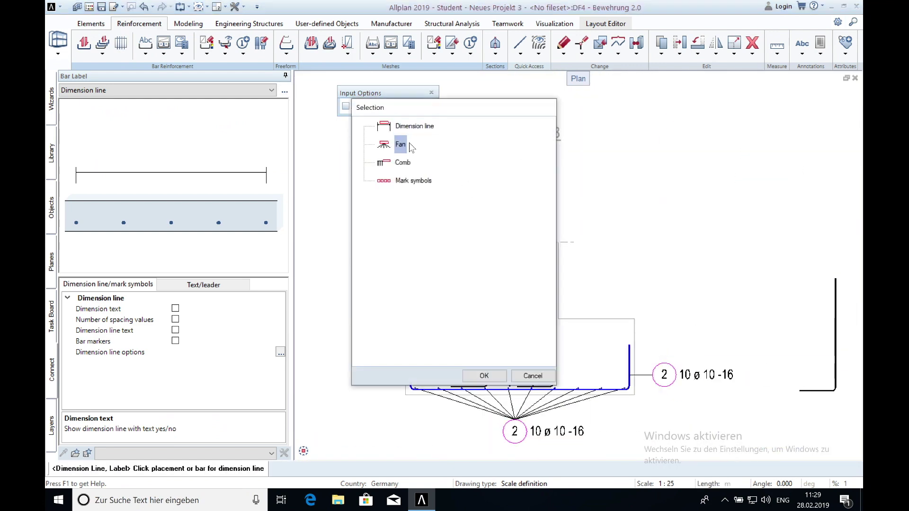
left_click(379, 146)
left_click(481, 320)
left_click(214, 352)
type("-15")
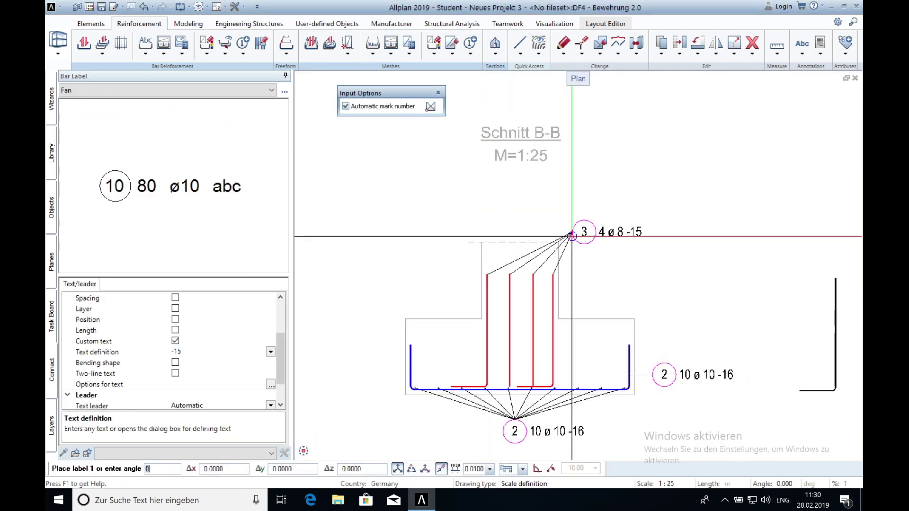
left_click(503, 207)
key("Escape")
left_click(700, 47)
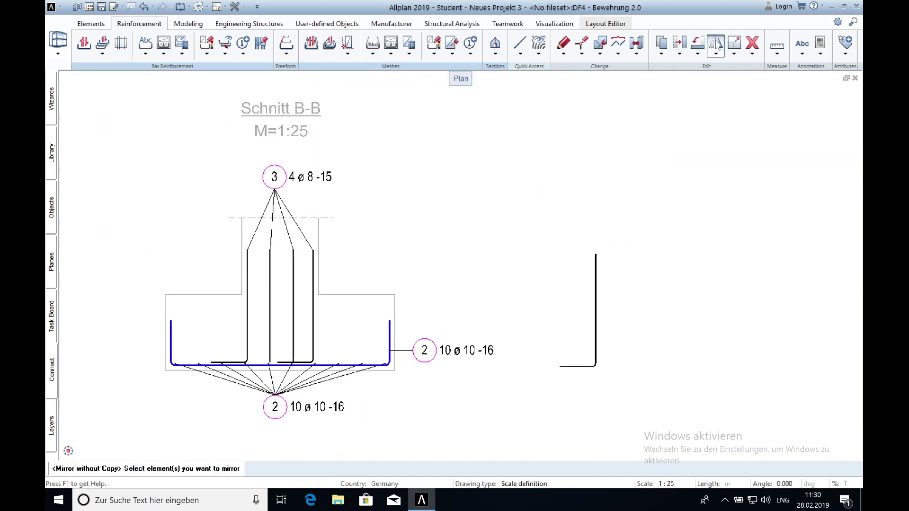
left_click(305, 335)
left_click(681, 292)
scroll(580, 334, "down", 2)
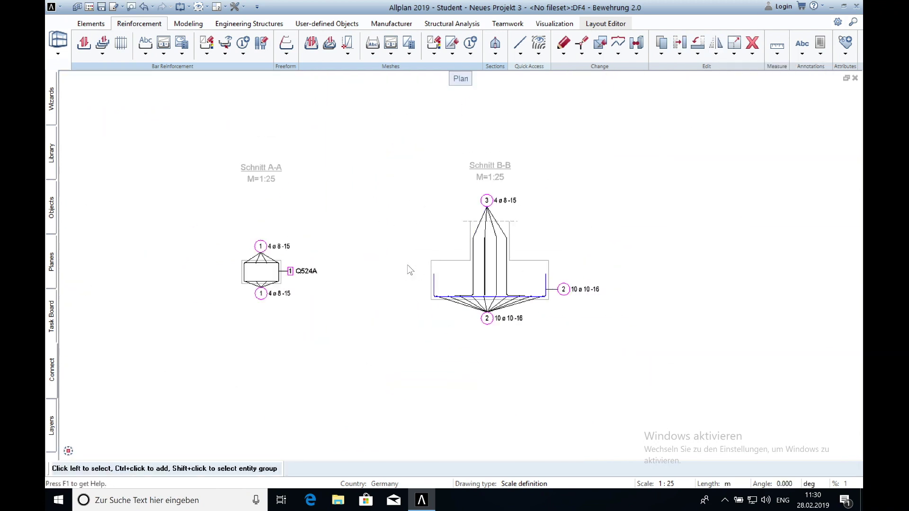
Place bending schedules for the Q524A mesh and bars 2 and 3, then move schedule 2 lower
left_click(165, 55)
scroll(260, 294, "up", 2)
left_click(261, 294)
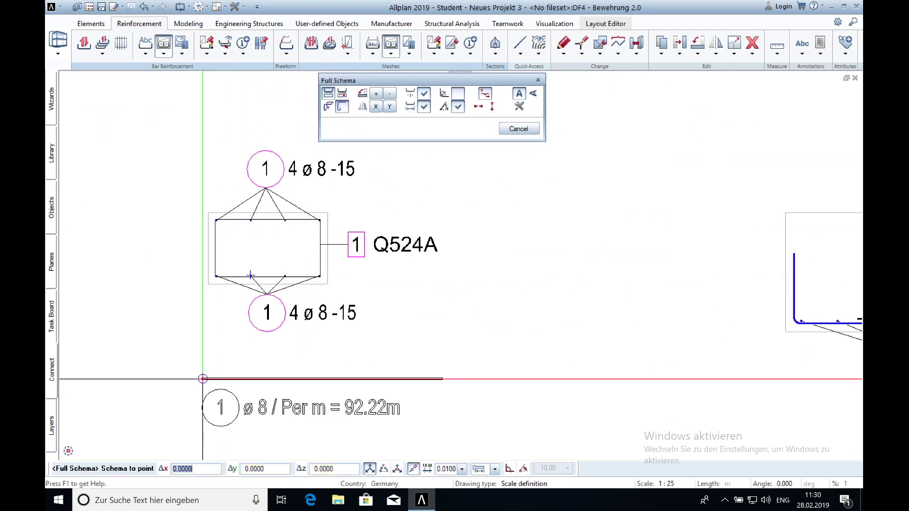
left_click(294, 379)
scroll(294, 380, "down", 2)
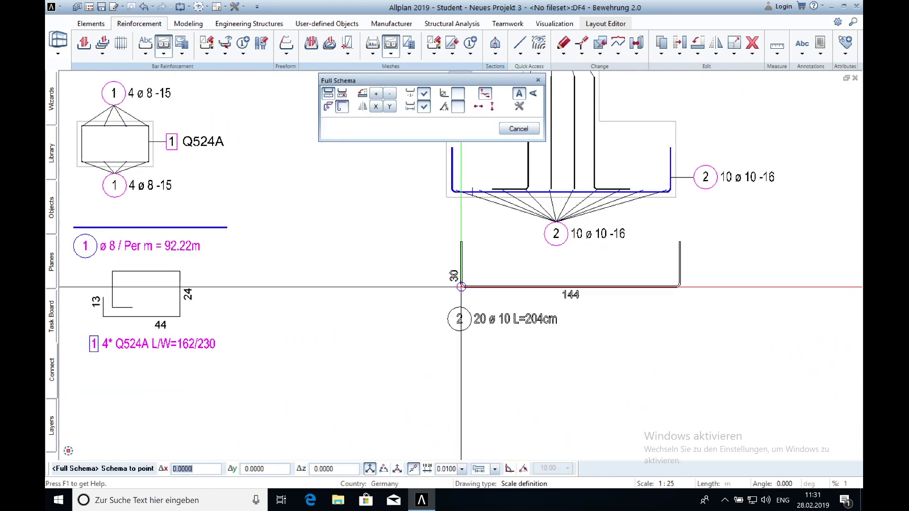
left_click(501, 247)
left_click(501, 276)
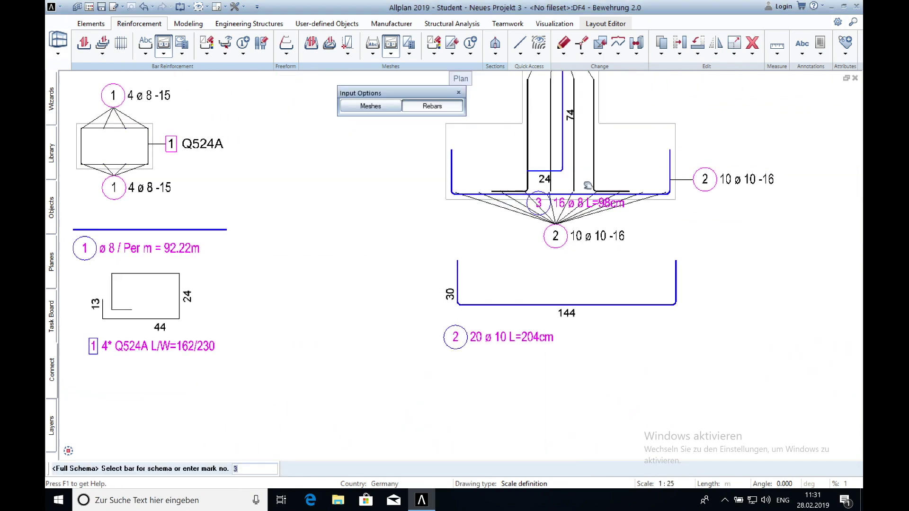
middle_click_drag(597, 154, 552, 204)
scroll(682, 103, "down", 1)
left_click(668, 332)
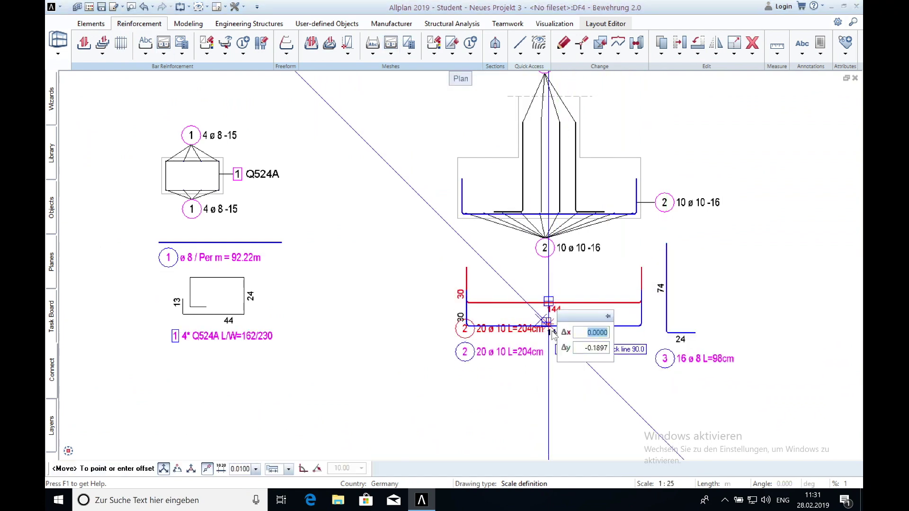
left_click_drag(435, 340, 435, 364)
scroll(412, 237, "down", 2)
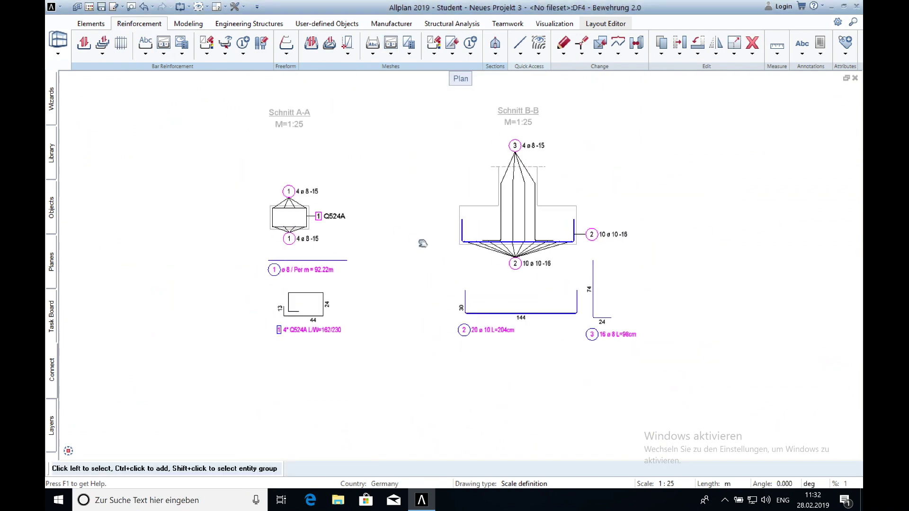
scroll(522, 270, "down", 2)
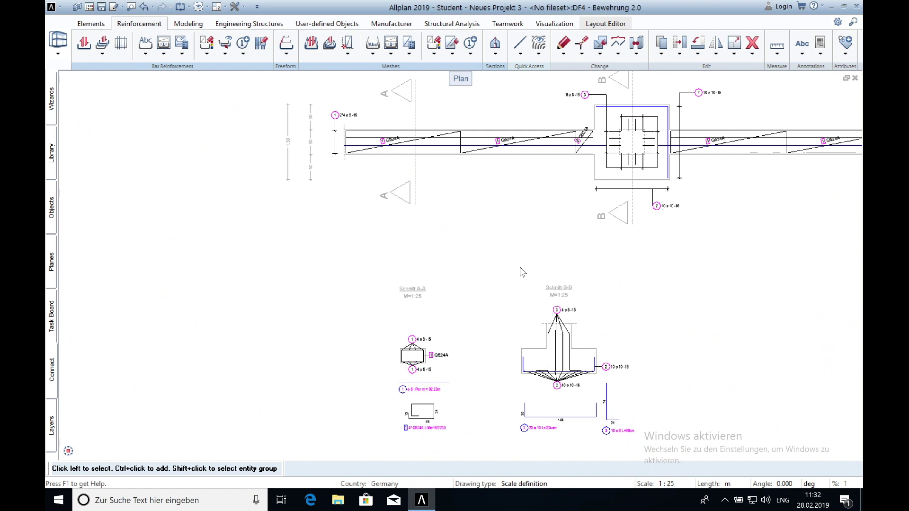